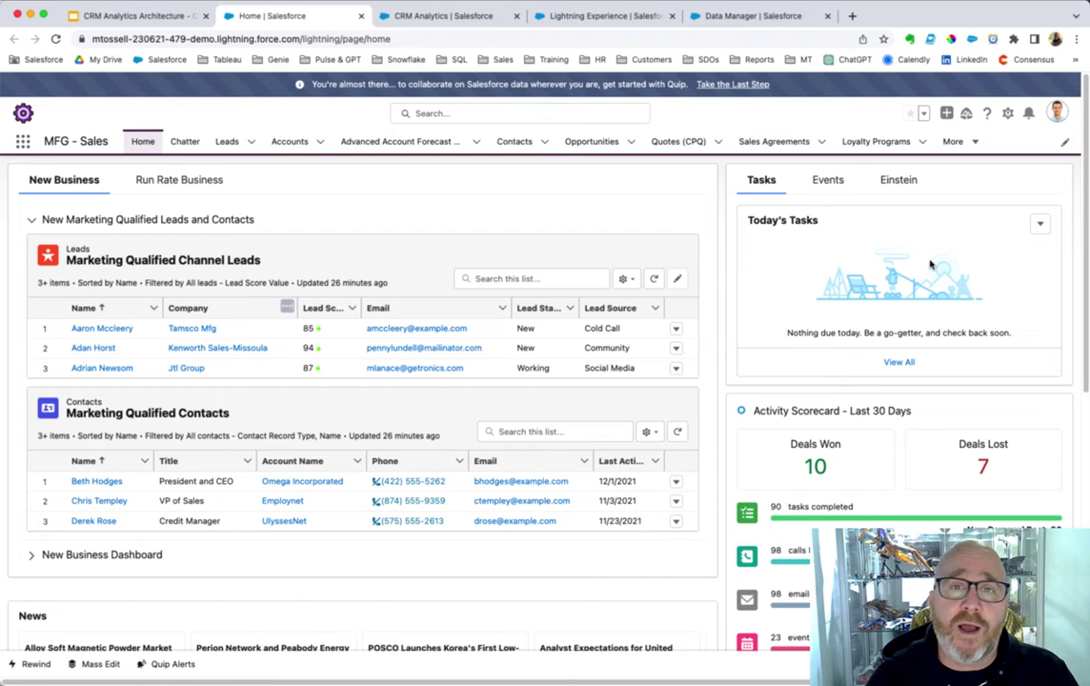
Go to the CRM Analytics Browse page and filter the asset list to Datasets only
click(174, 18)
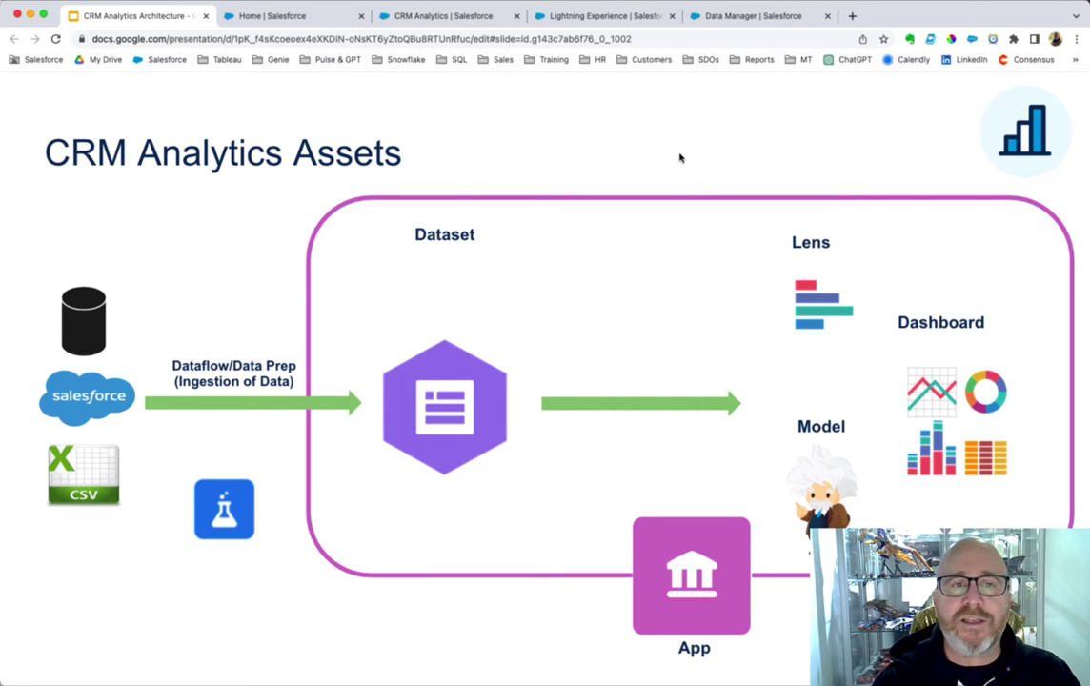
click(321, 17)
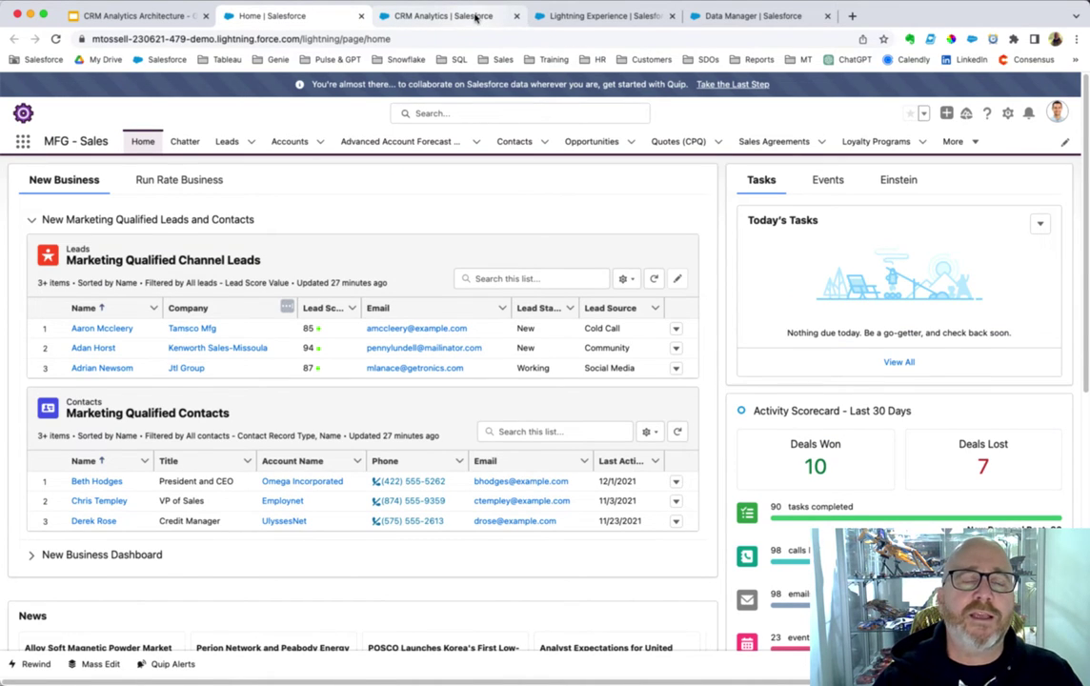
click(476, 18)
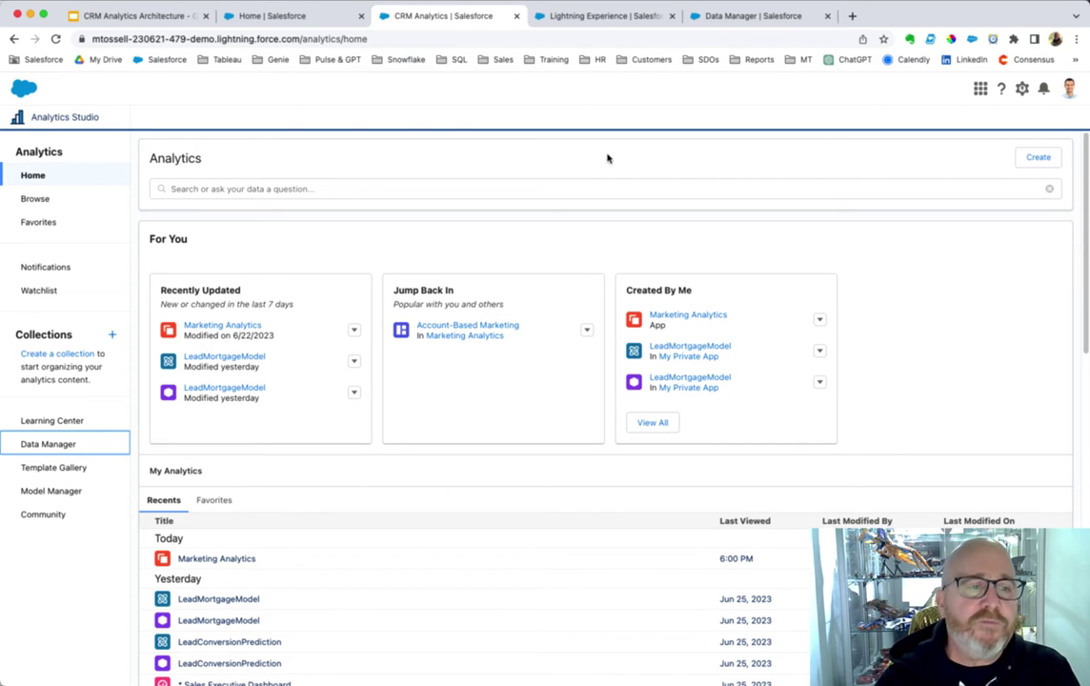
click(103, 198)
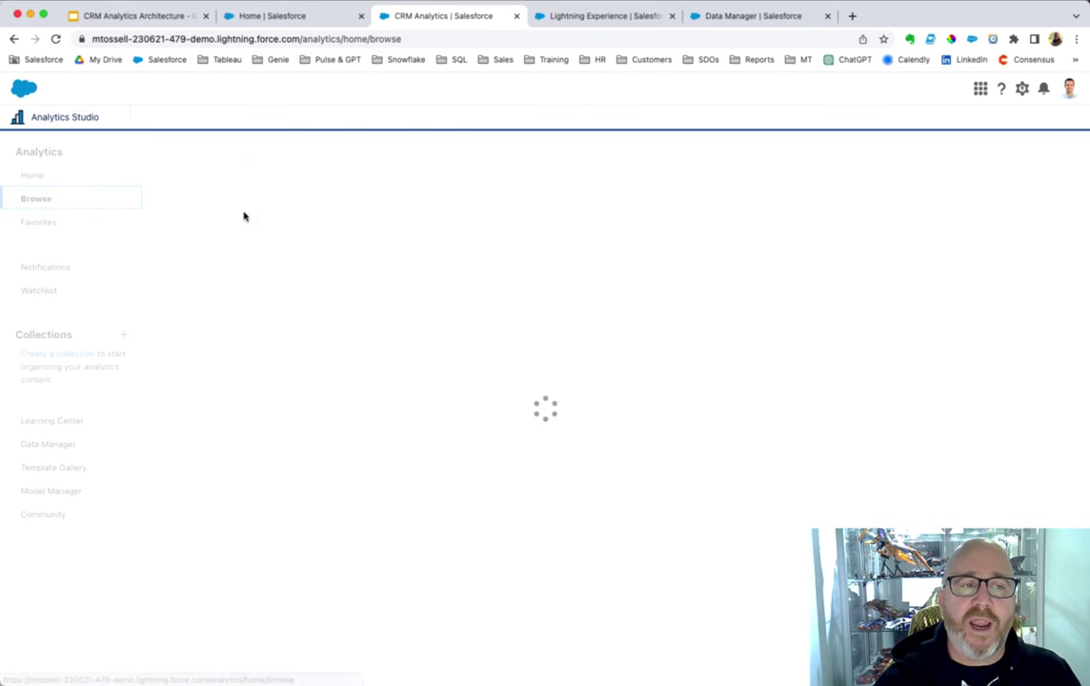
click(611, 231)
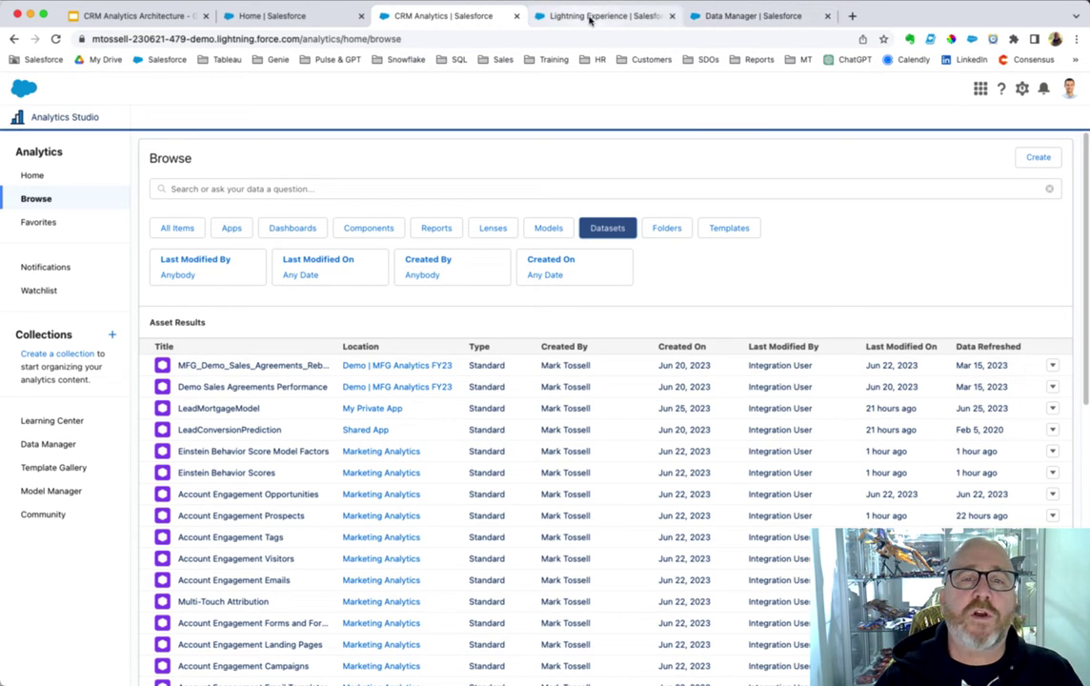
Review the Demo | MFG Analytics FY23 recipe, then switch to the Data Manager Jobs Monitor
click(695, 16)
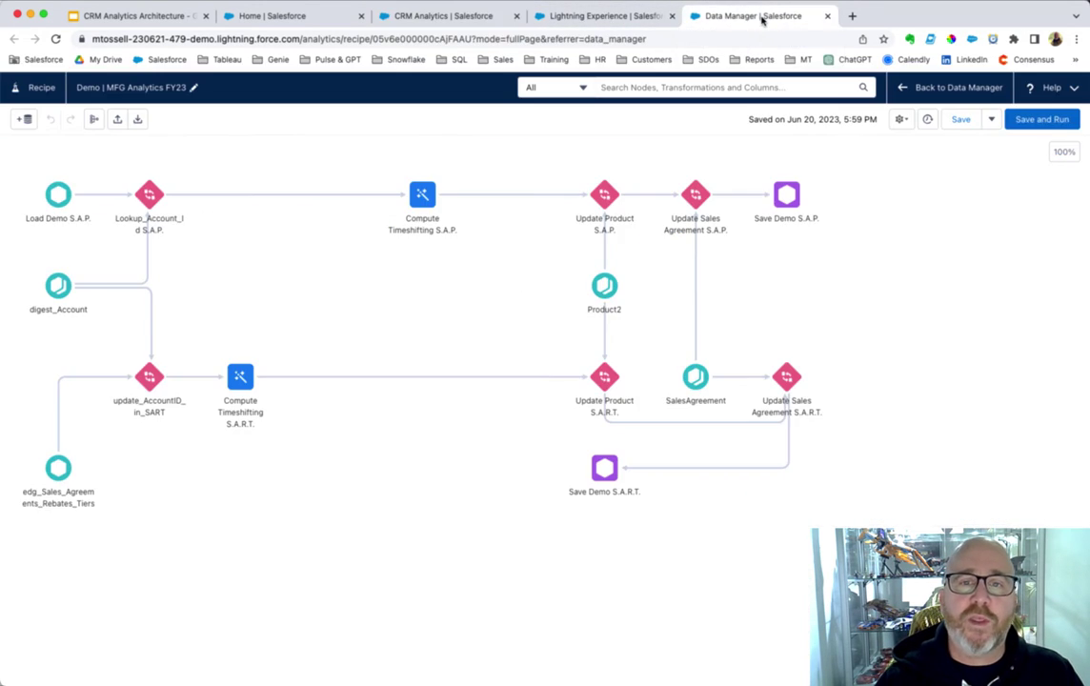
click(620, 18)
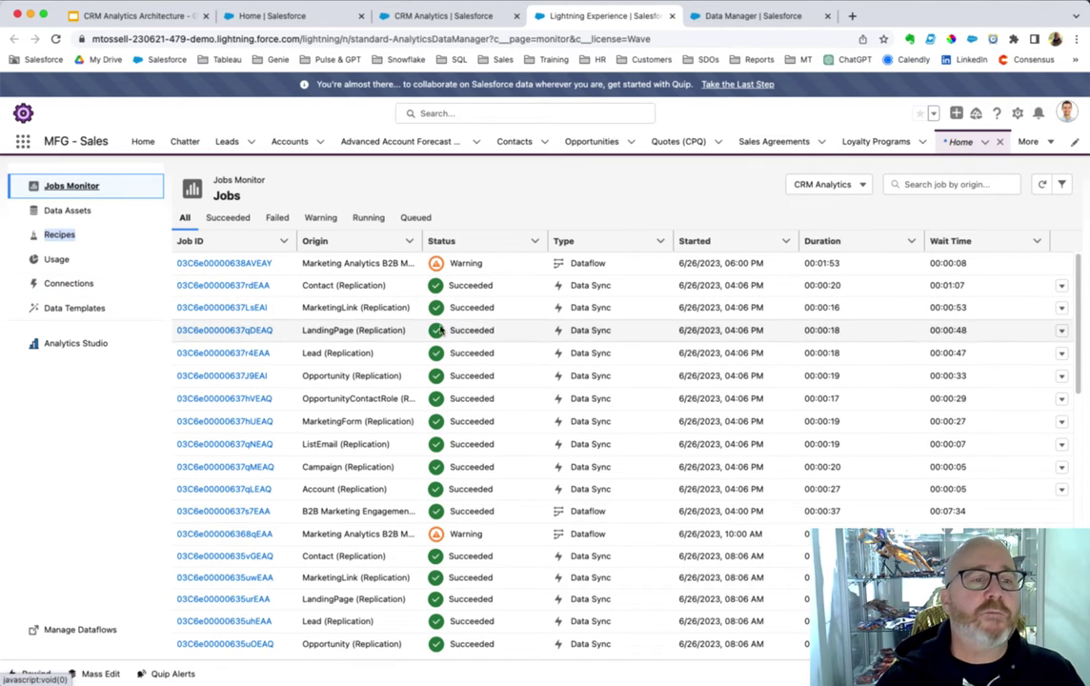
Open Connections, scroll through SFDC_LOCAL's objects, and dismiss its actions menu without choosing one
click(93, 286)
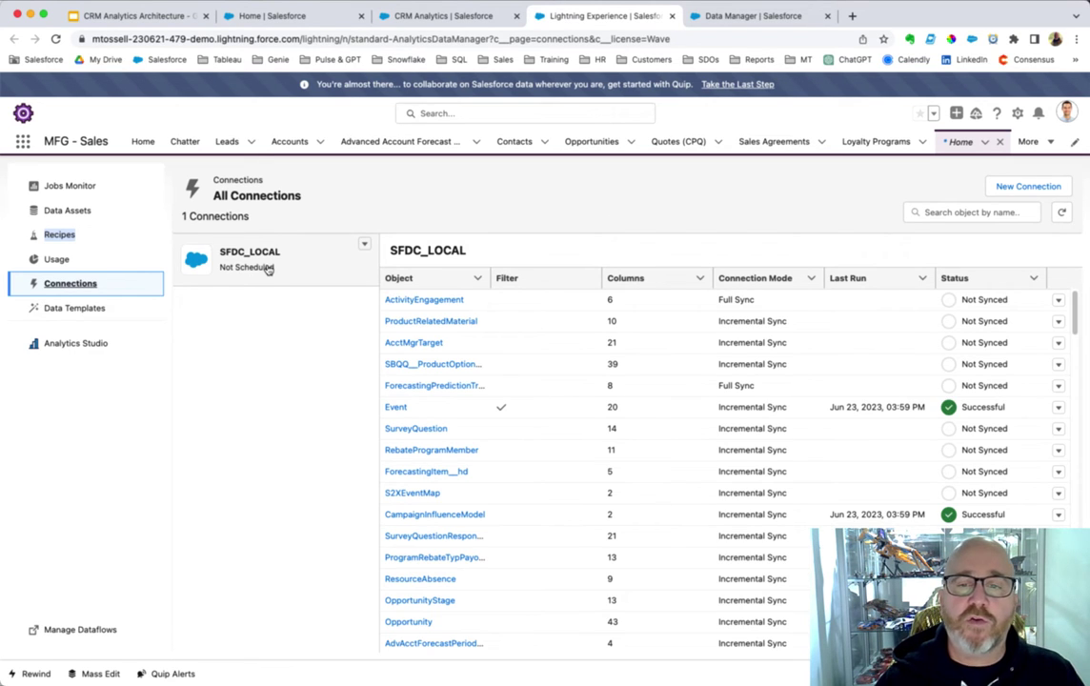
scroll(479, 372, down, 10)
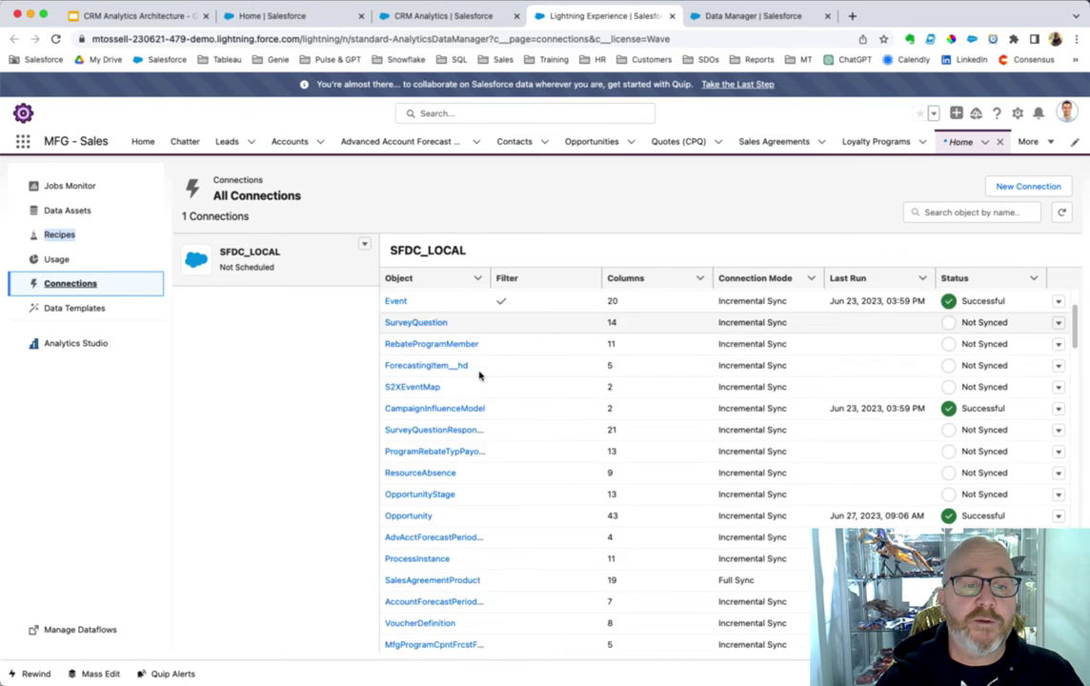
scroll(464, 458, down, 3)
scroll(465, 457, up, 12)
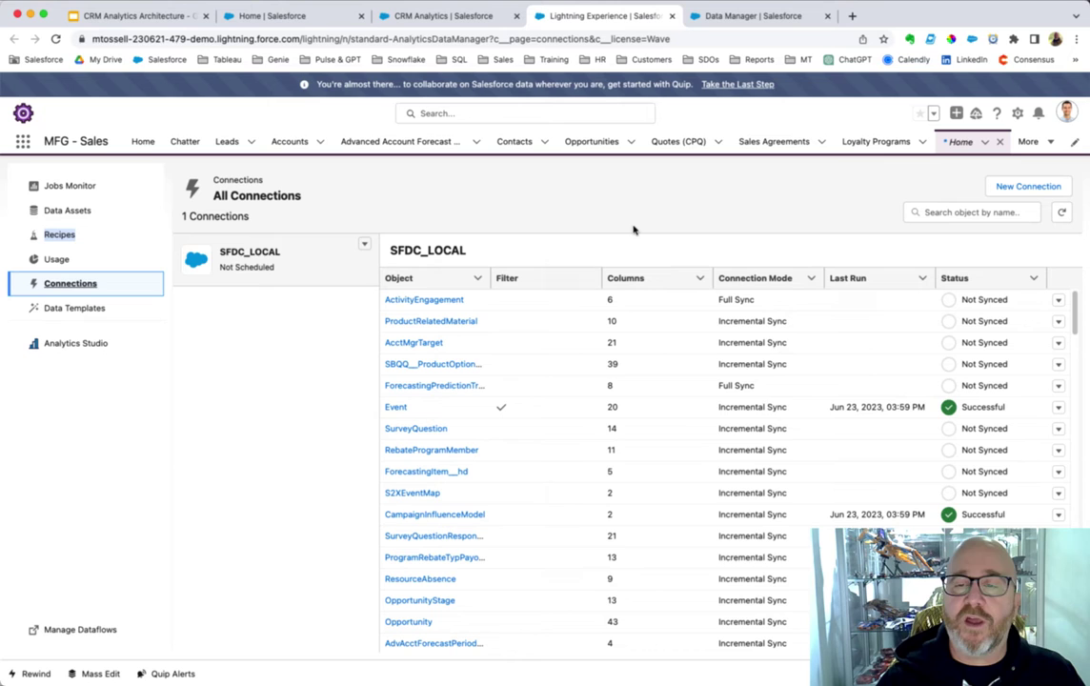
click(363, 244)
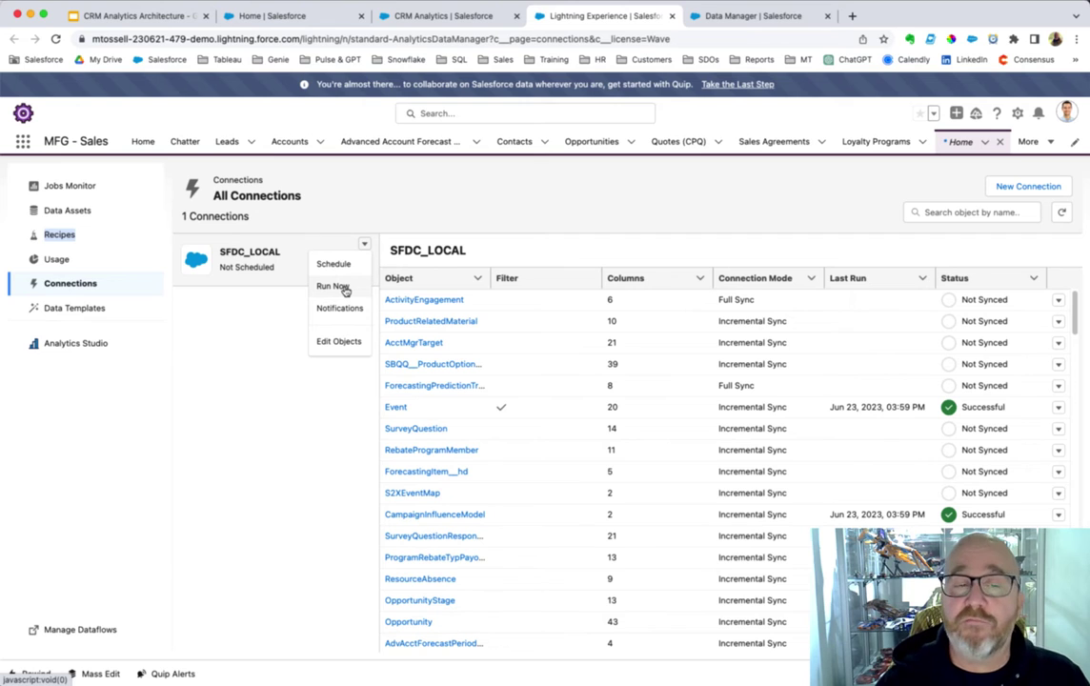
click(546, 219)
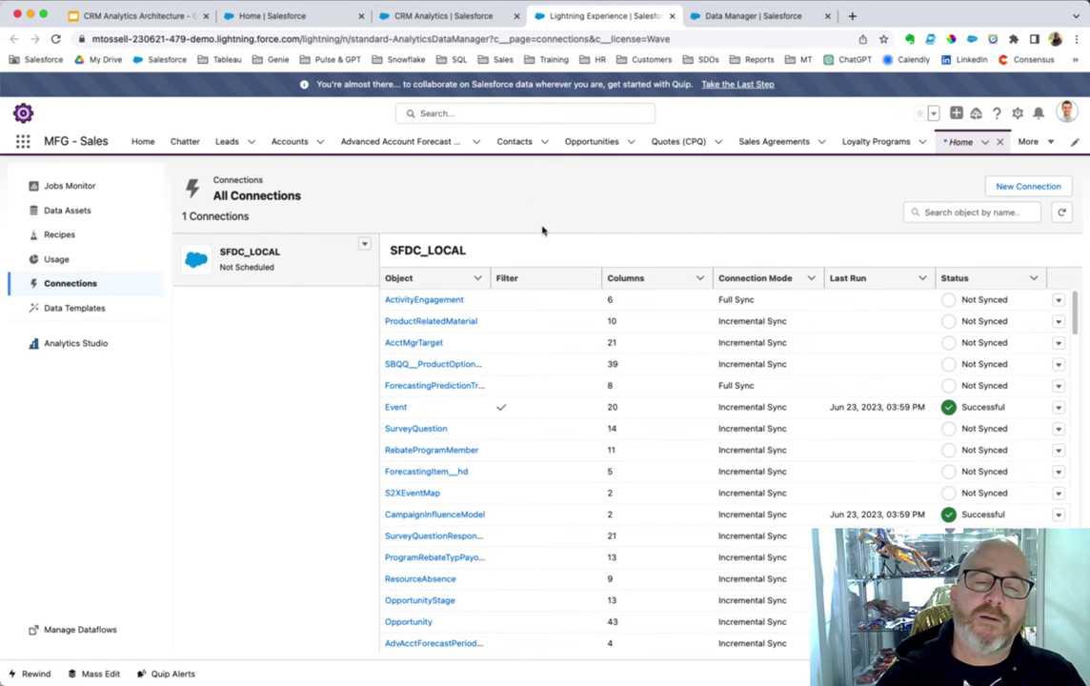
Start a new connection and browse the connector grid filtered to the 33 Input connectors
click(1029, 187)
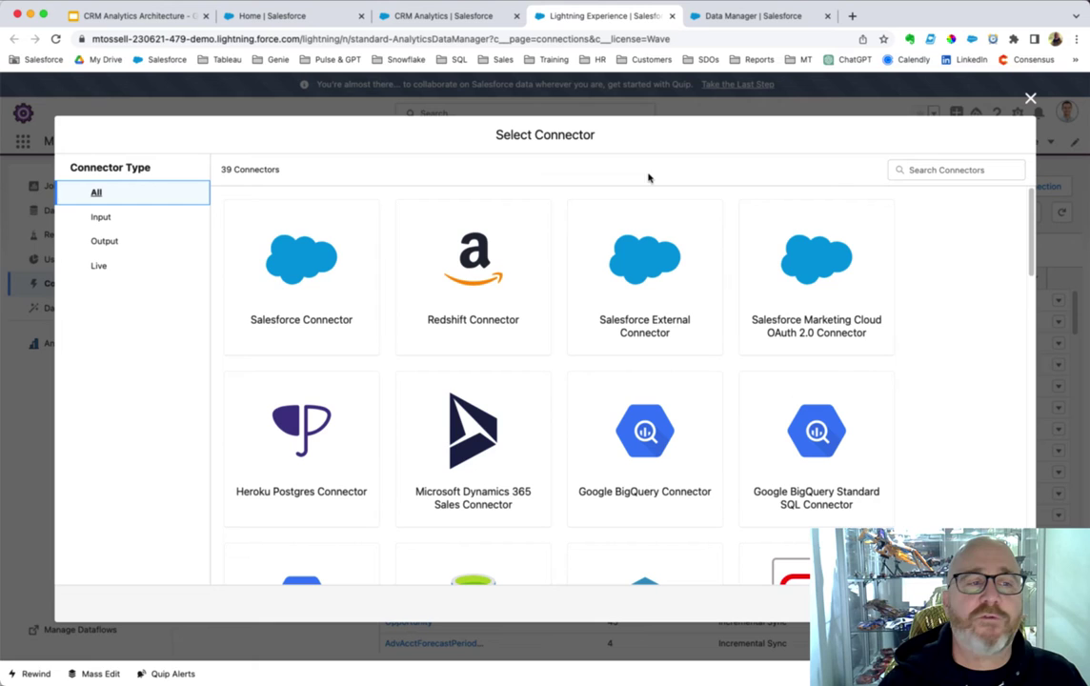
click(128, 220)
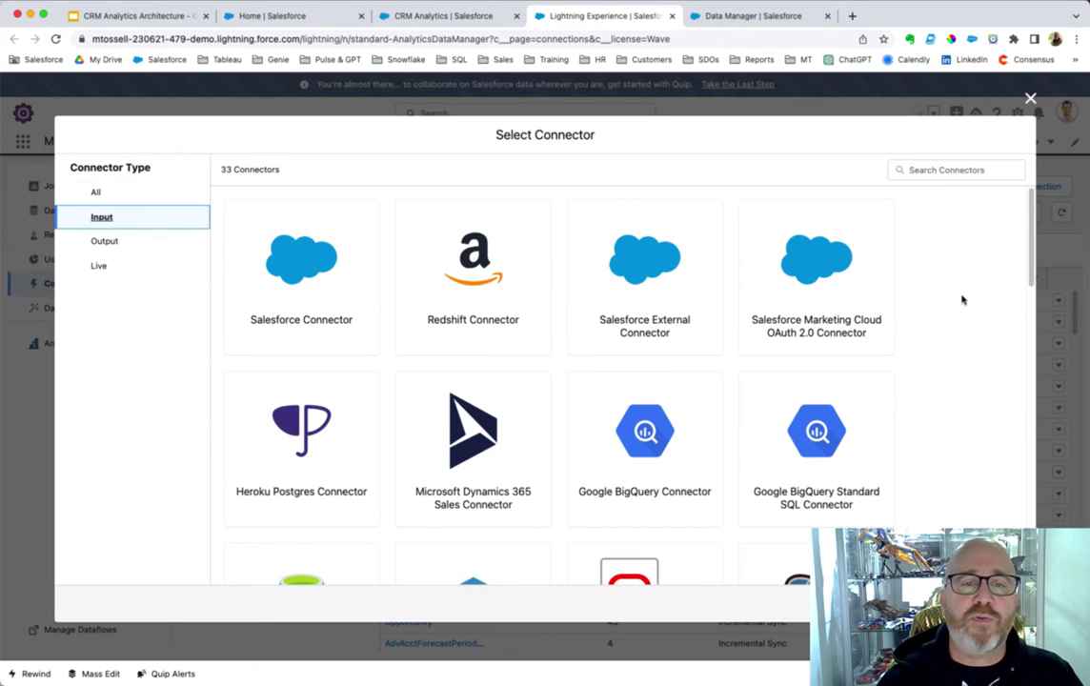
scroll(962, 300, down, 3)
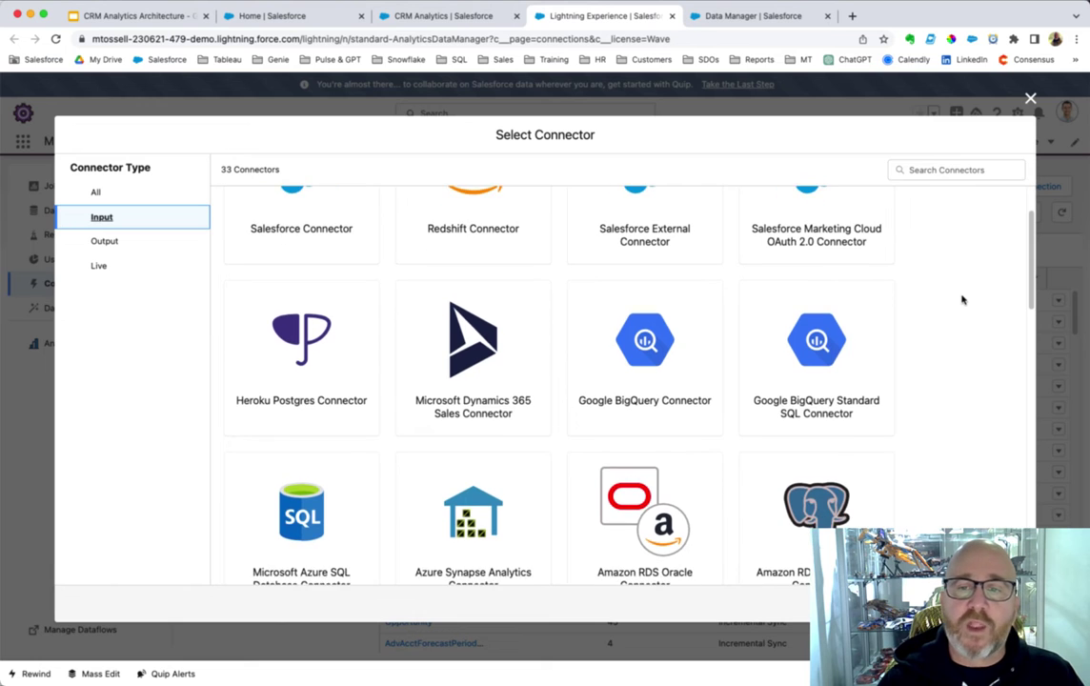
scroll(962, 300, up, 3)
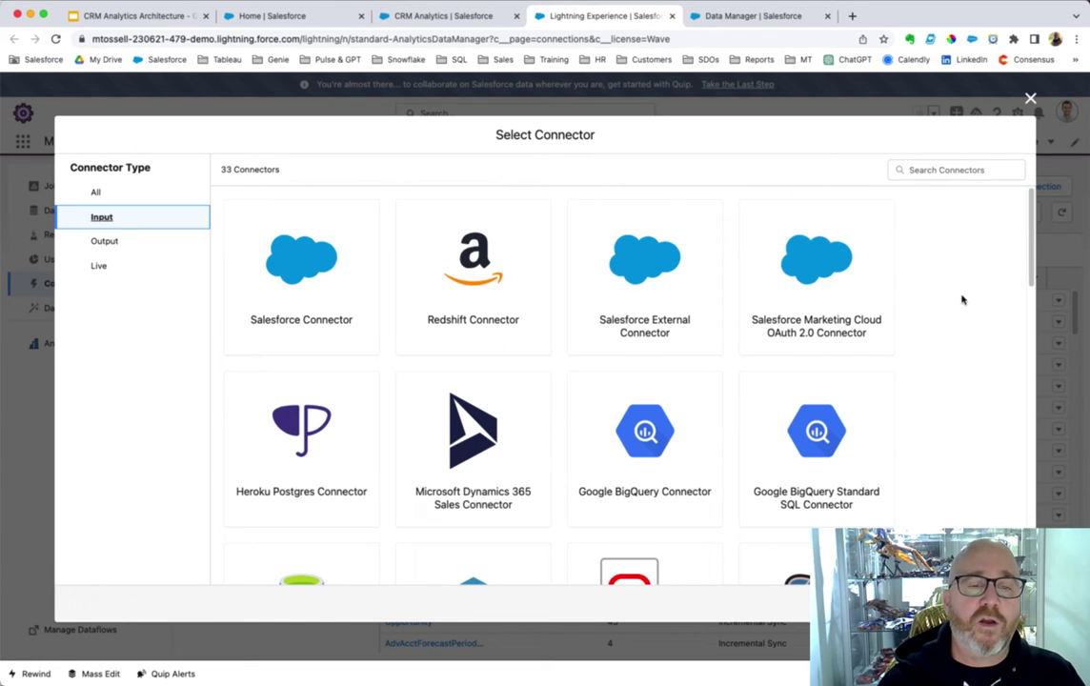
scroll(962, 300, down, 3)
scroll(962, 300, down, 10)
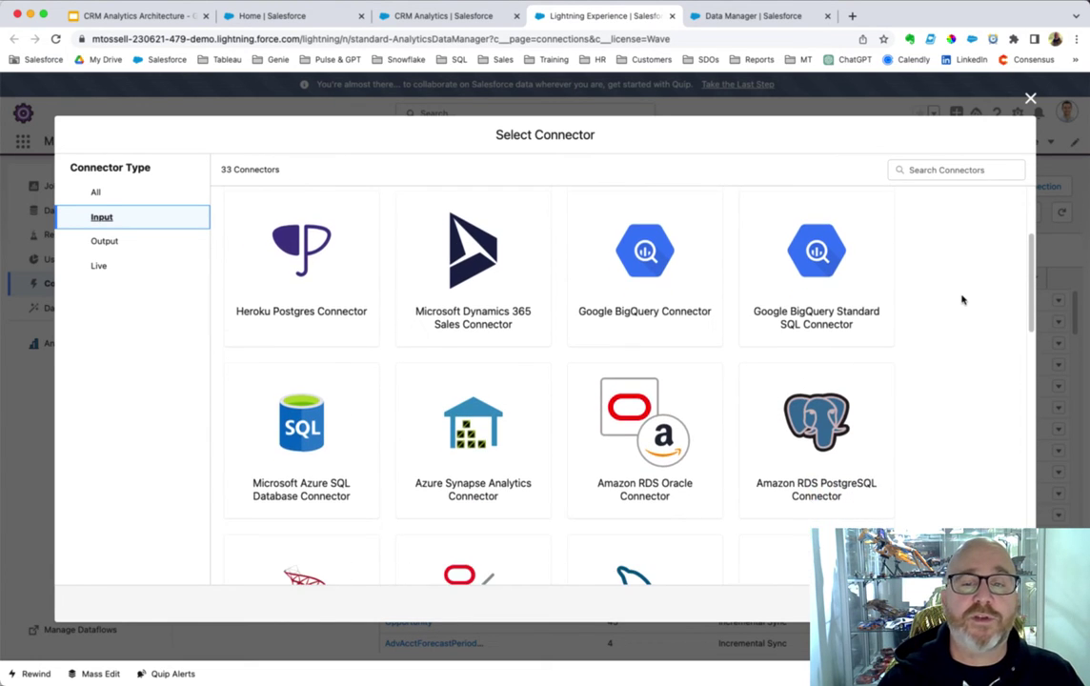
scroll(962, 300, down, 3)
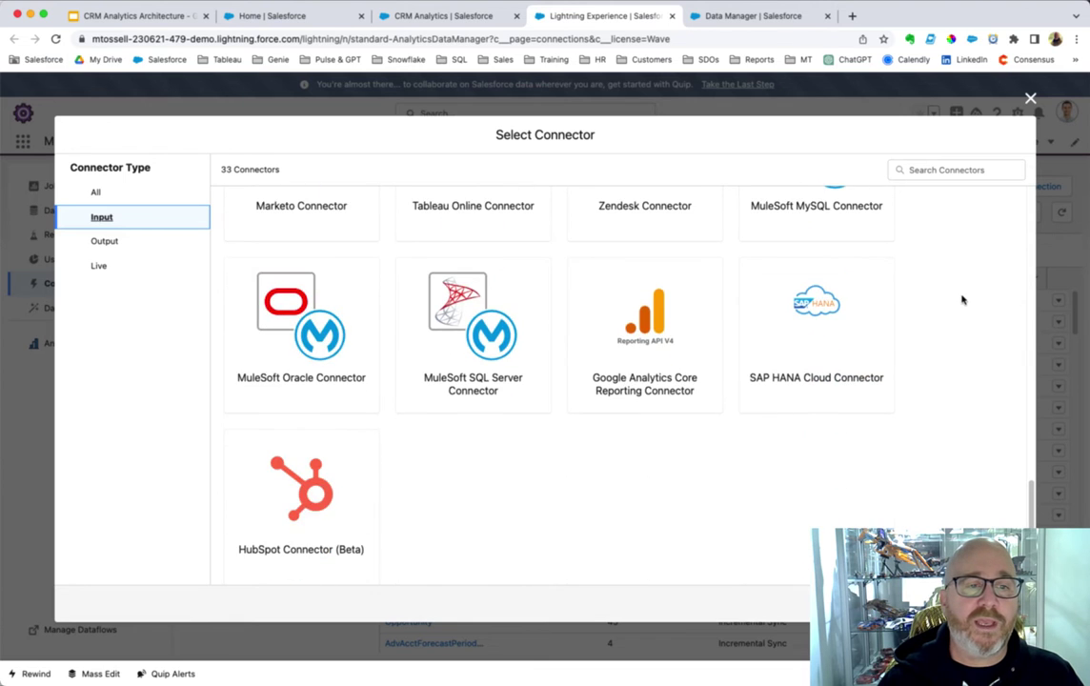
scroll(962, 300, up, 15)
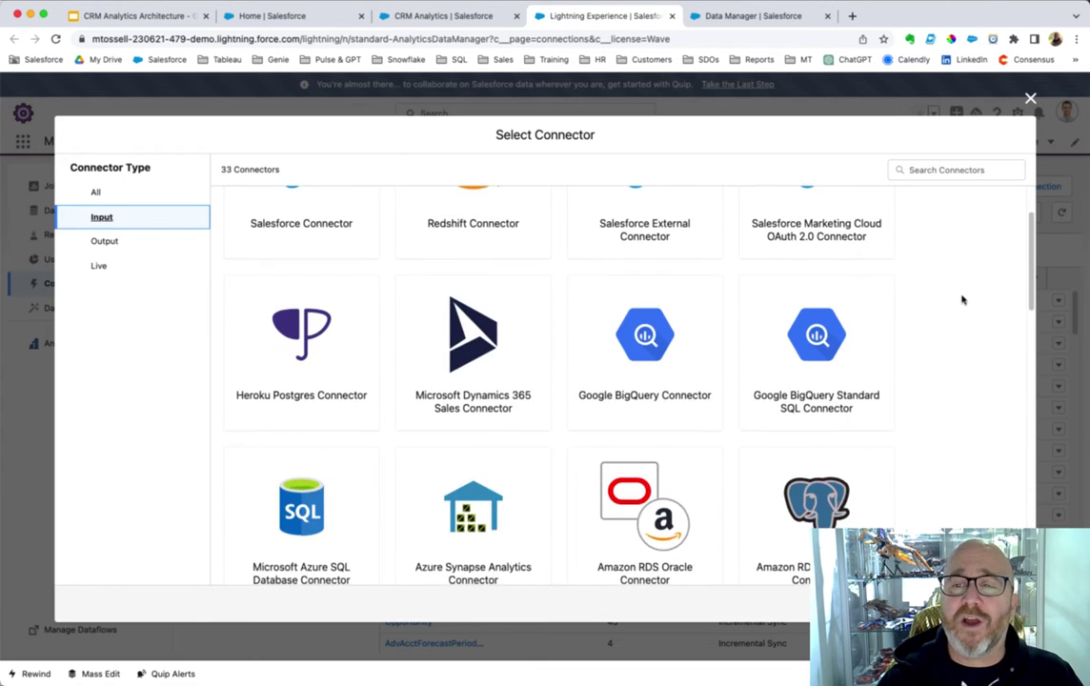
scroll(962, 300, up, 2)
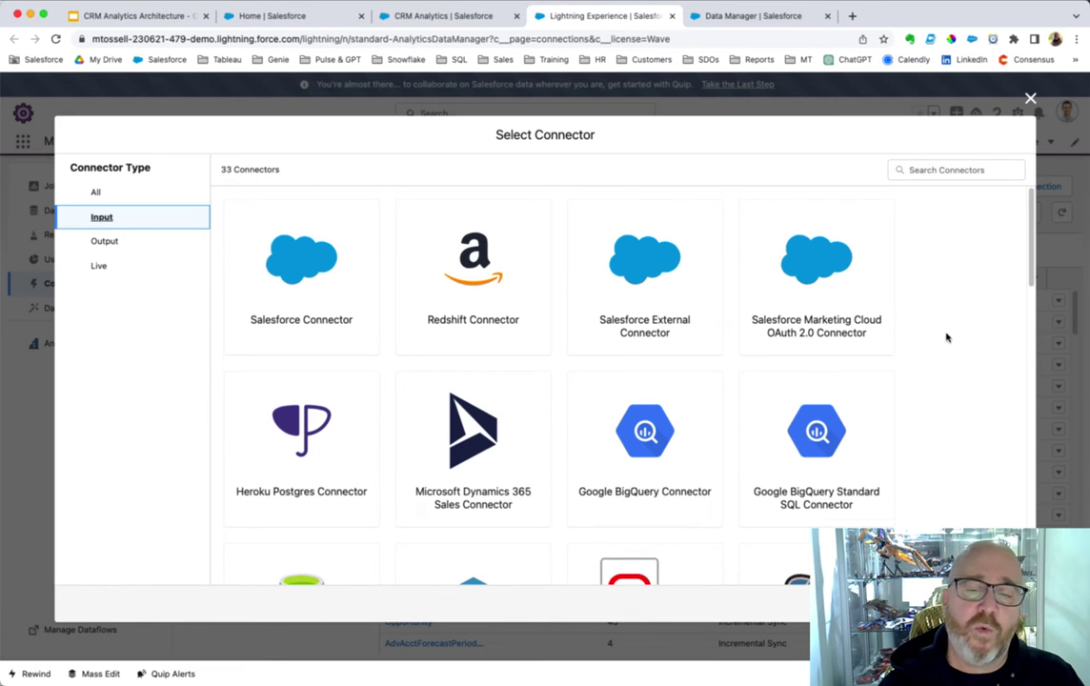
scroll(946, 336, down, 5)
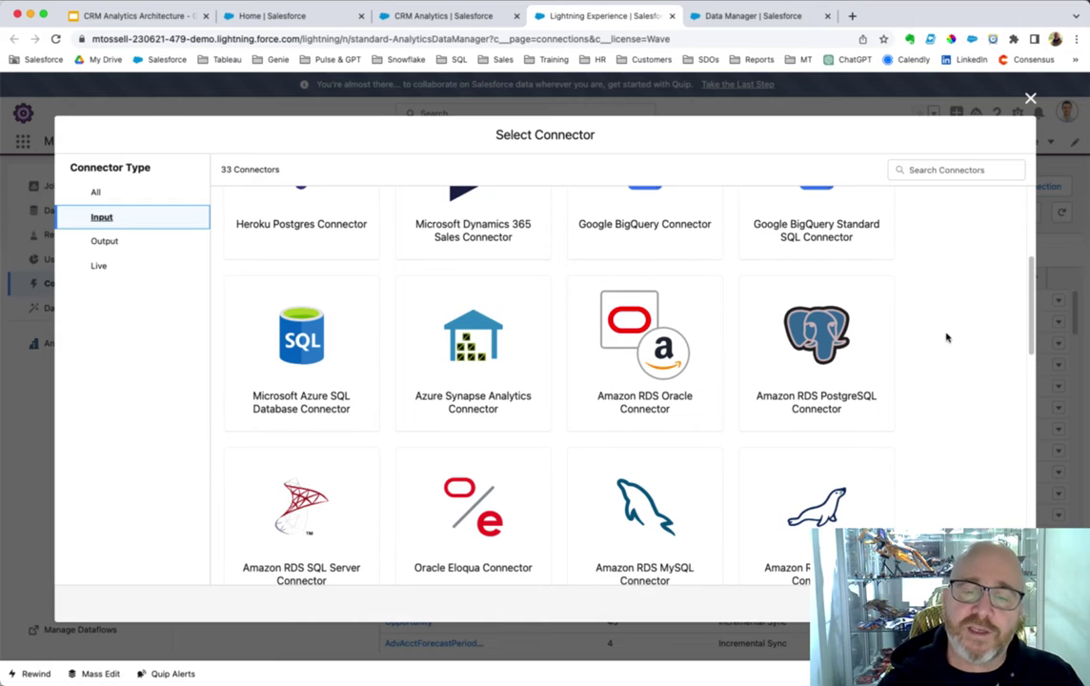
scroll(946, 374, up, 5)
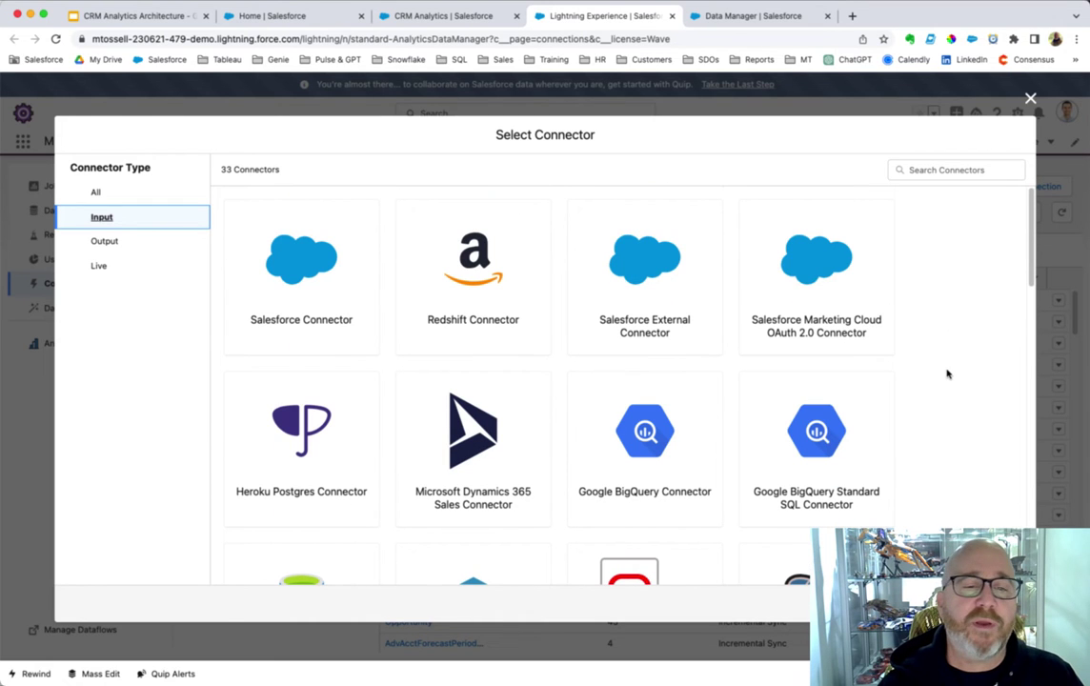
scroll(946, 373, down, 1)
scroll(946, 373, up, 1)
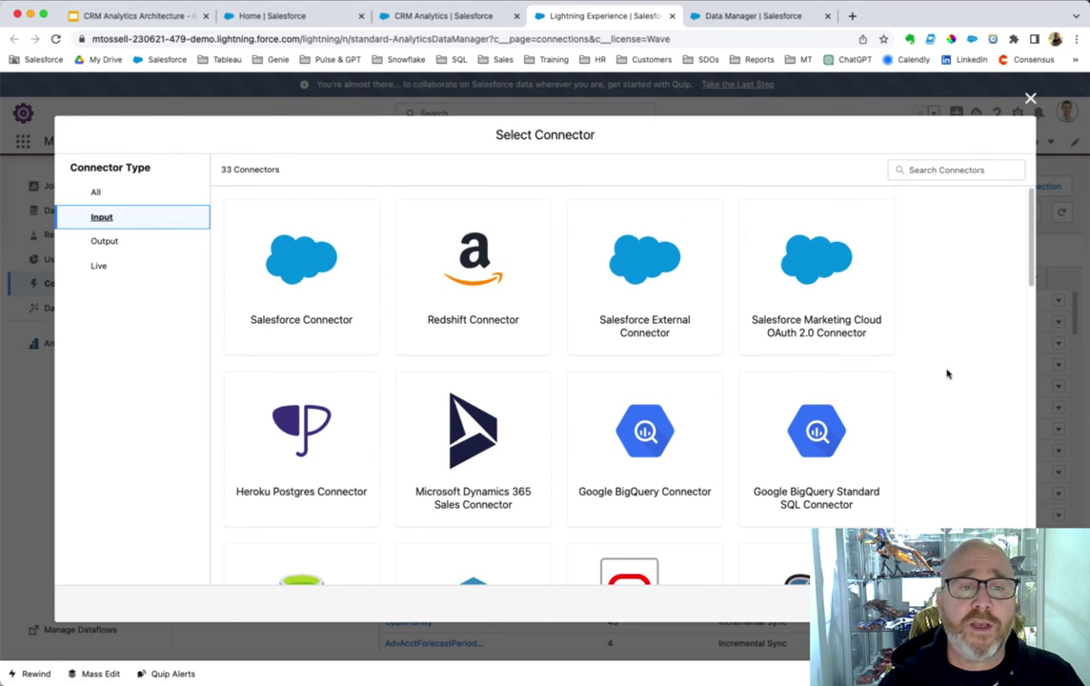
scroll(946, 374, down, 10)
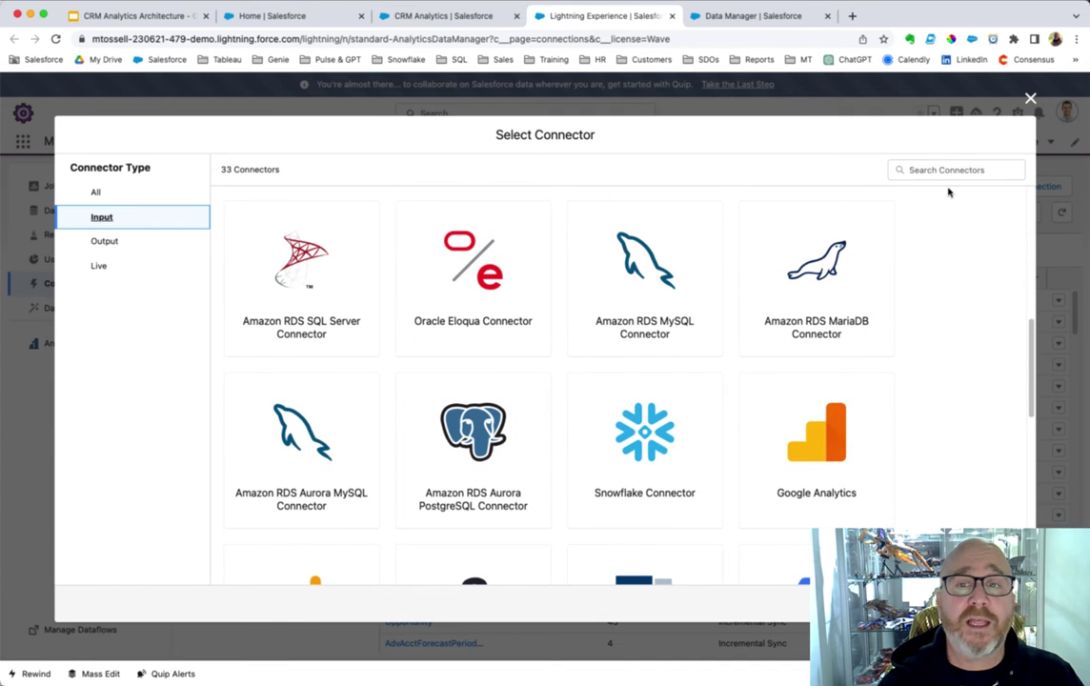
Search connectors for 's3', clear the search, and pick the Amazon RDS PostgreSQL connector
click(926, 167)
text(s3)
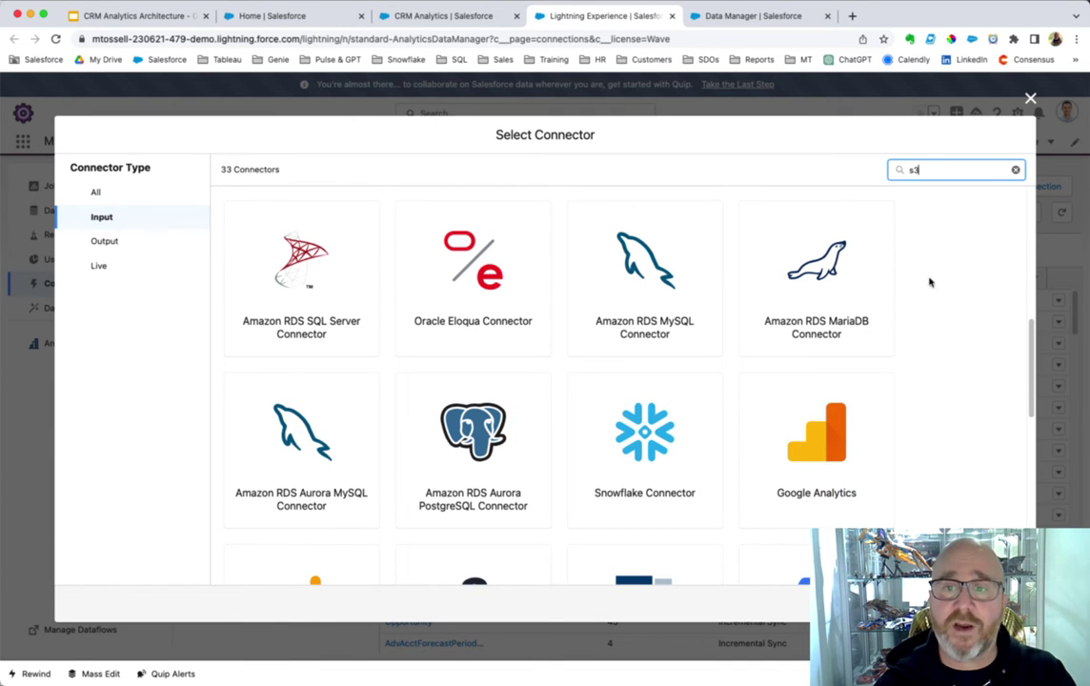
scroll(933, 295, down, 3)
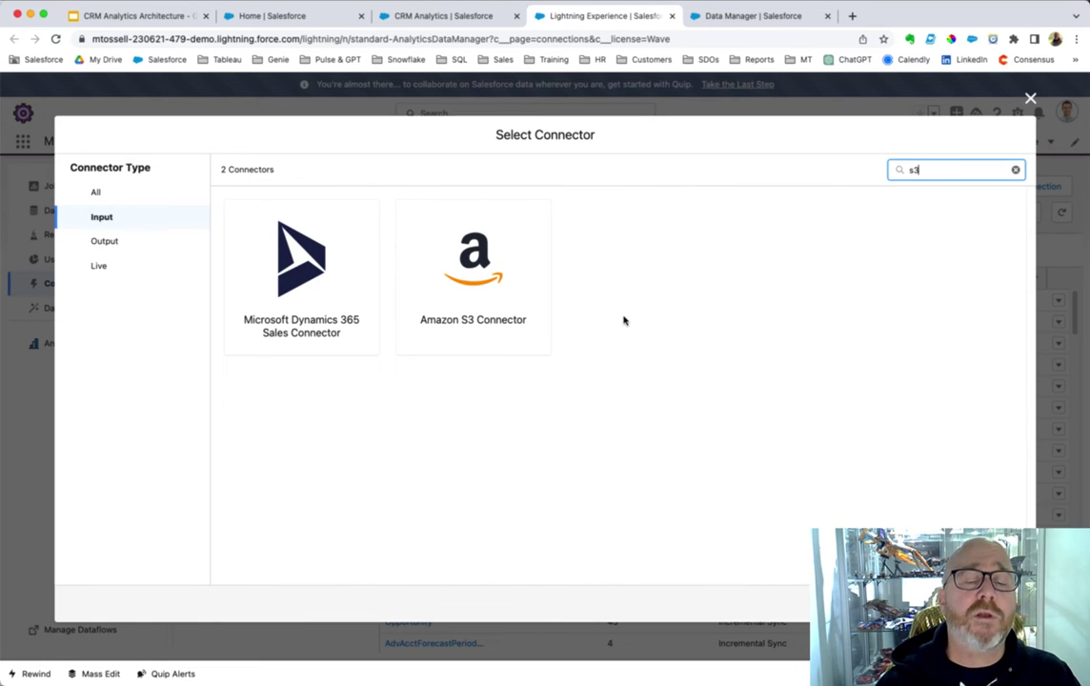
click(1015, 169)
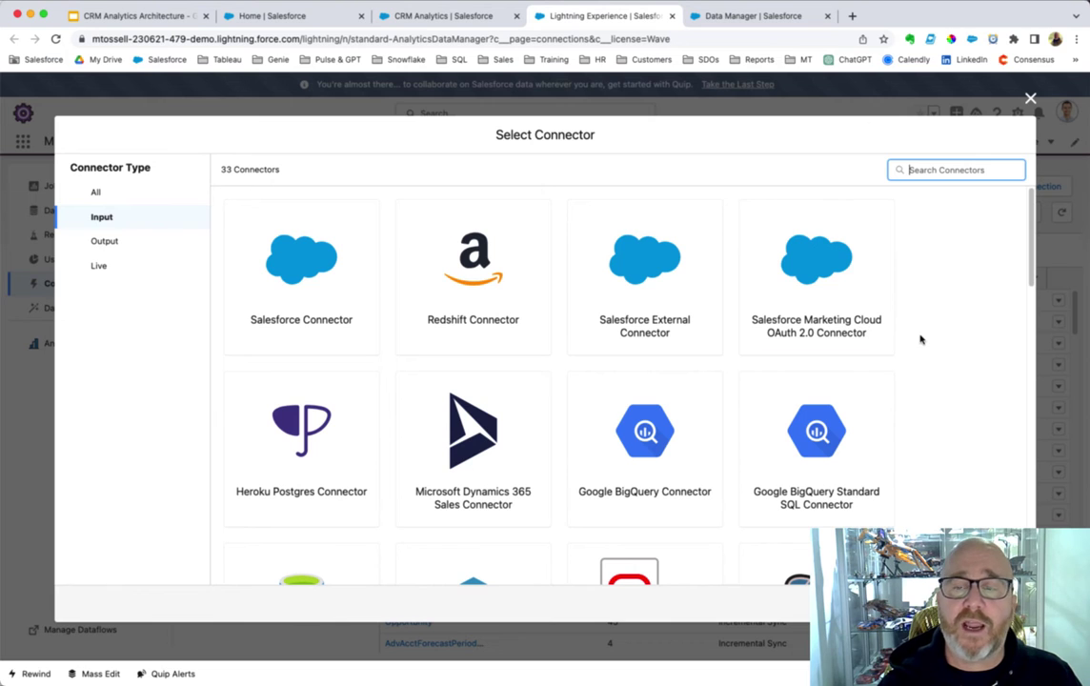
scroll(920, 339, down, 2)
scroll(920, 339, down, 8)
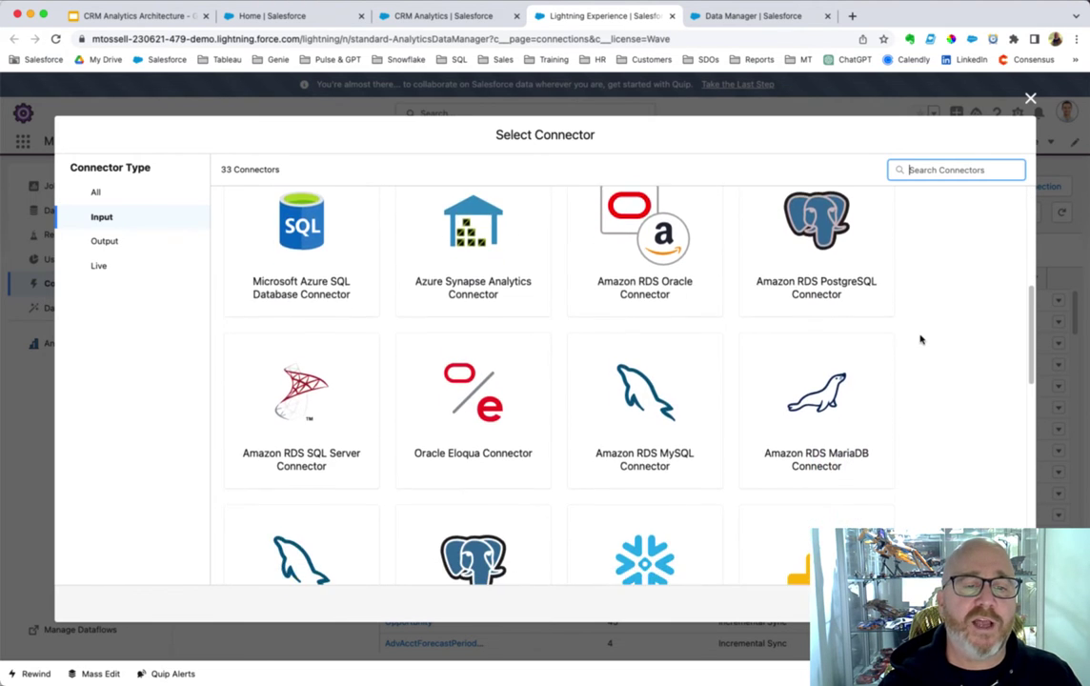
scroll(920, 339, down, 8)
scroll(920, 339, up, 5)
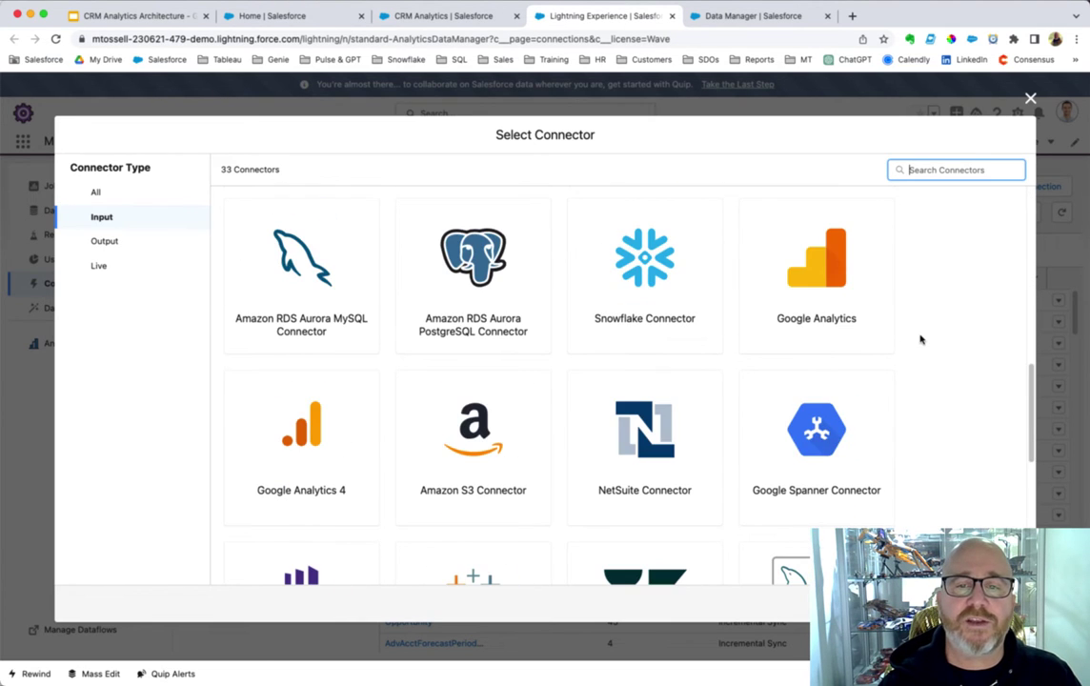
scroll(920, 339, down, 6)
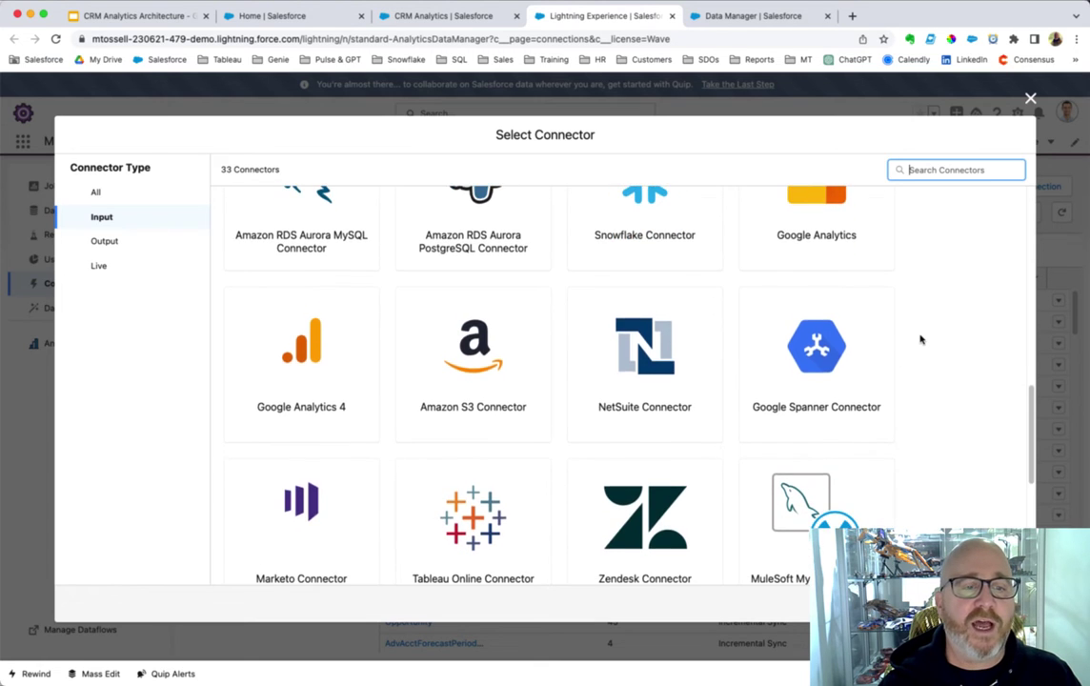
scroll(920, 339, up, 1)
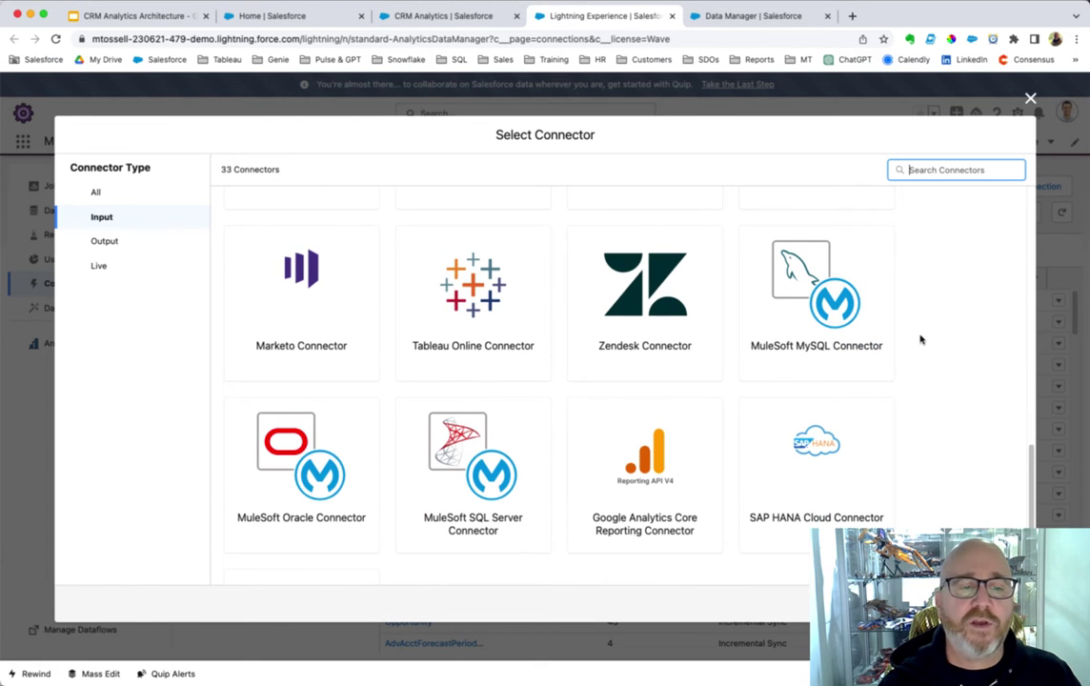
scroll(920, 339, up, 8)
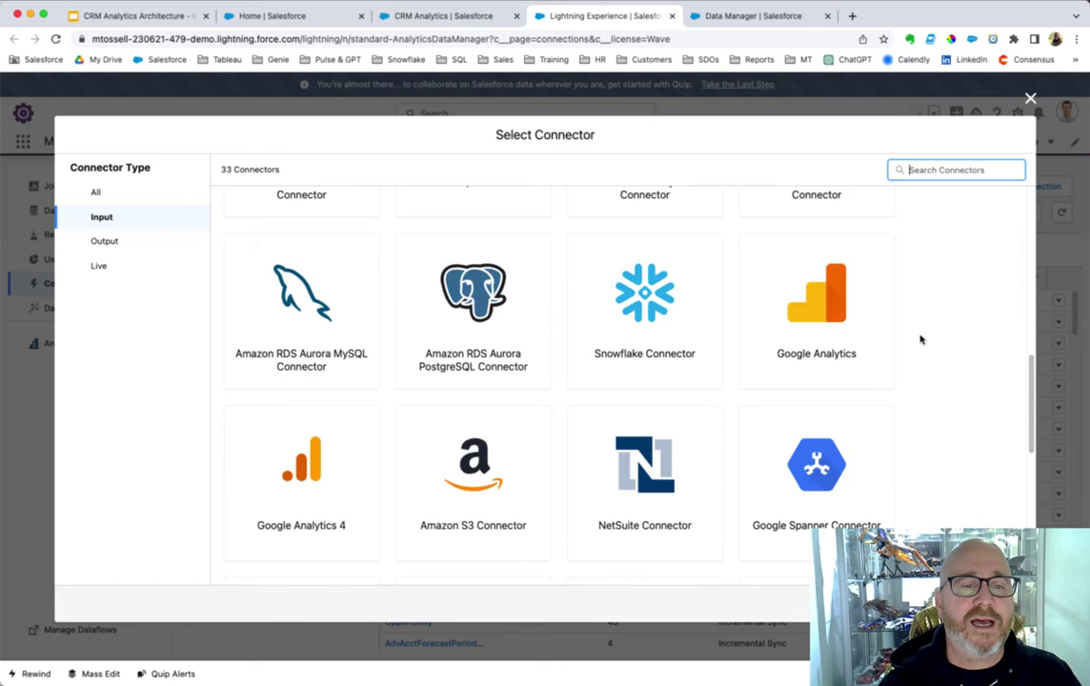
scroll(920, 339, up, 3)
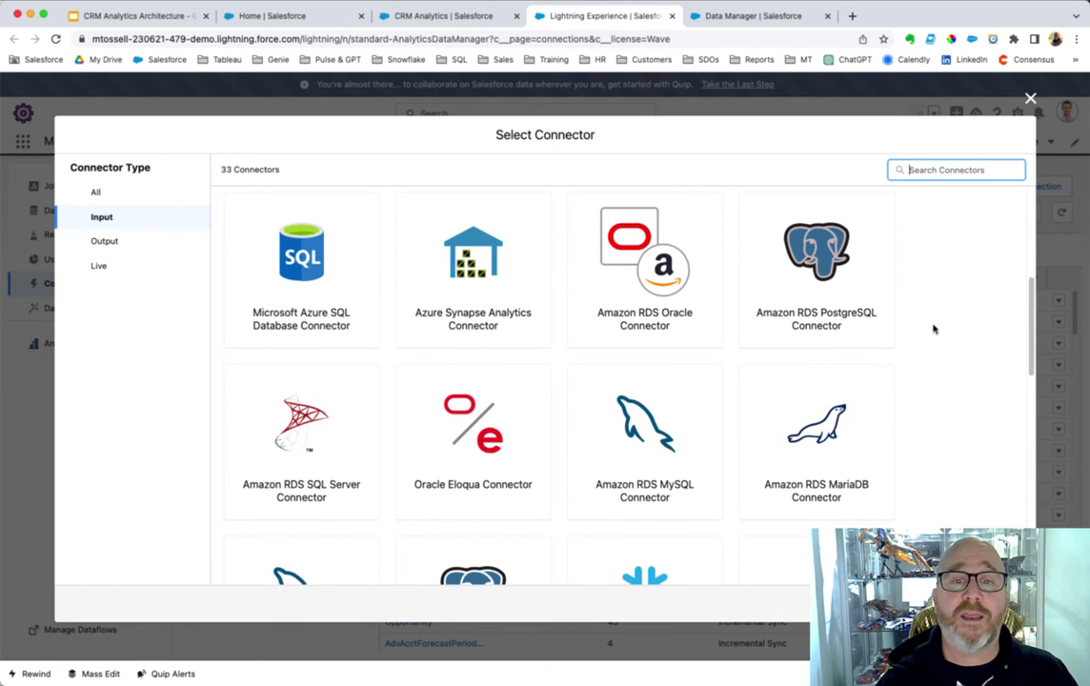
scroll(933, 329, up, 3)
click(856, 406)
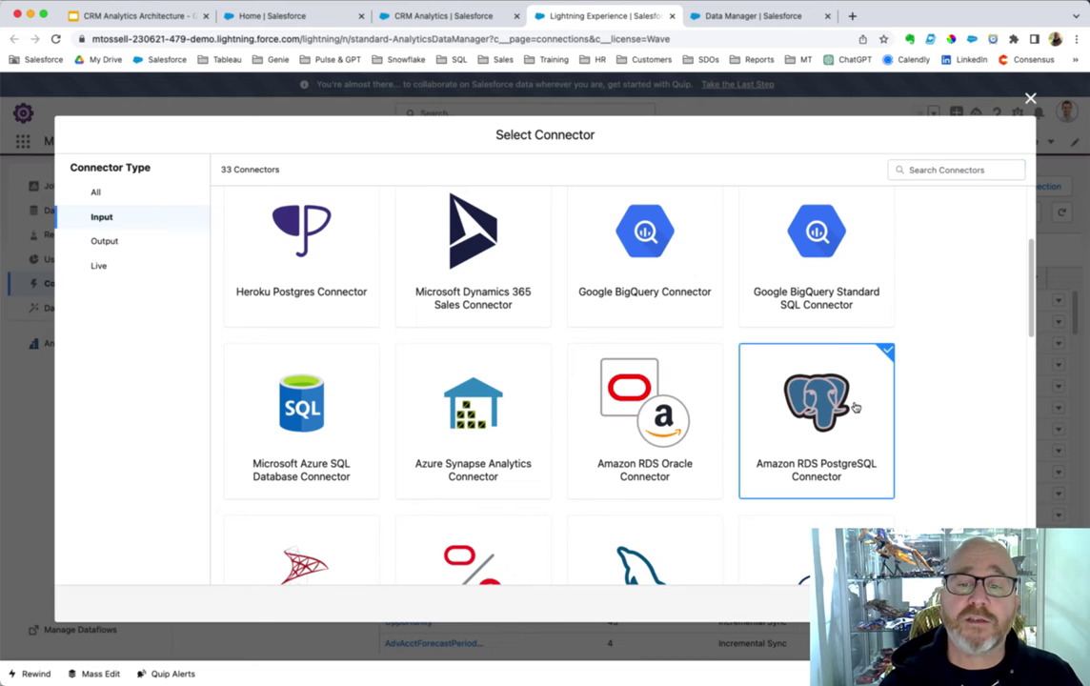
Name the PostgreSQL connection 'PostGres 21', then close the setup form without saving
click(991, 602)
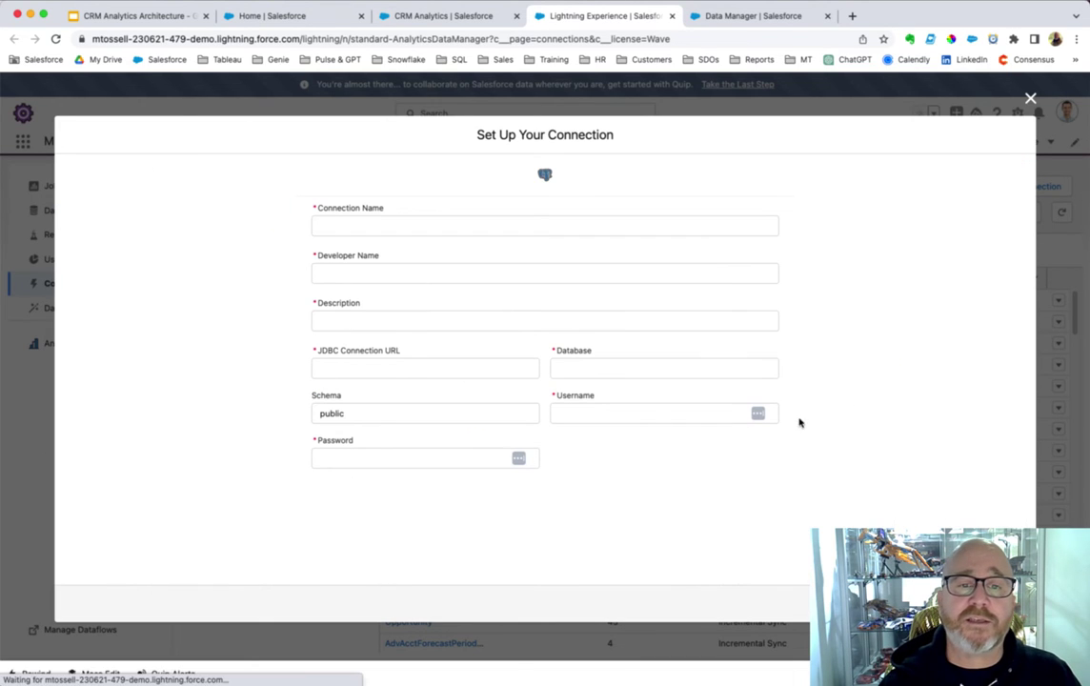
click(524, 217)
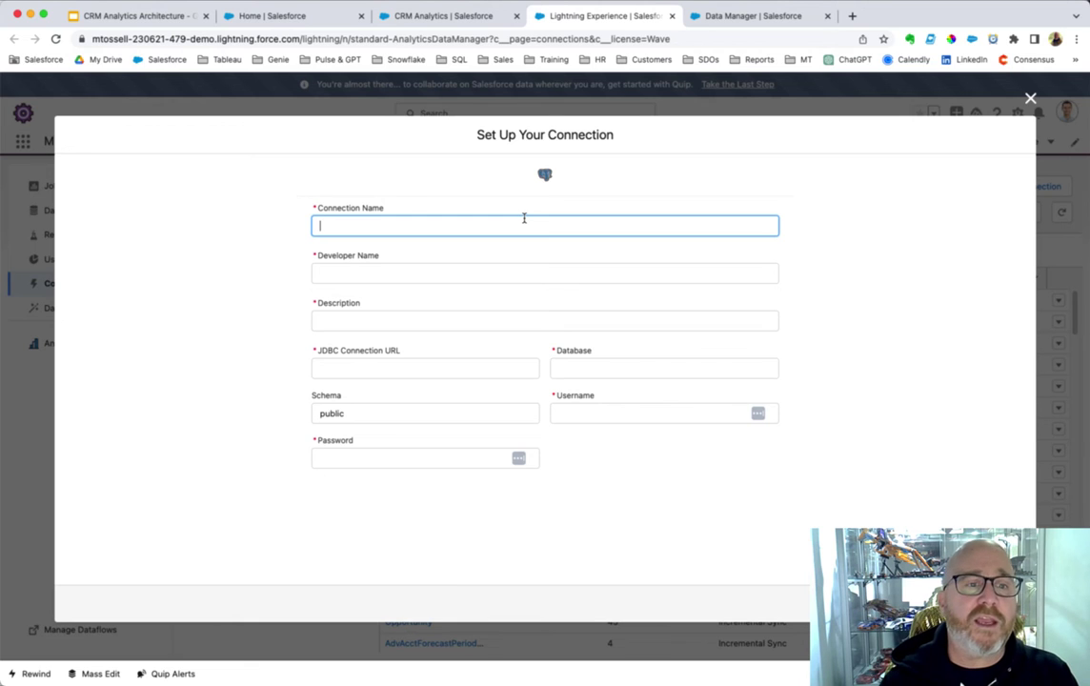
text(PostG)
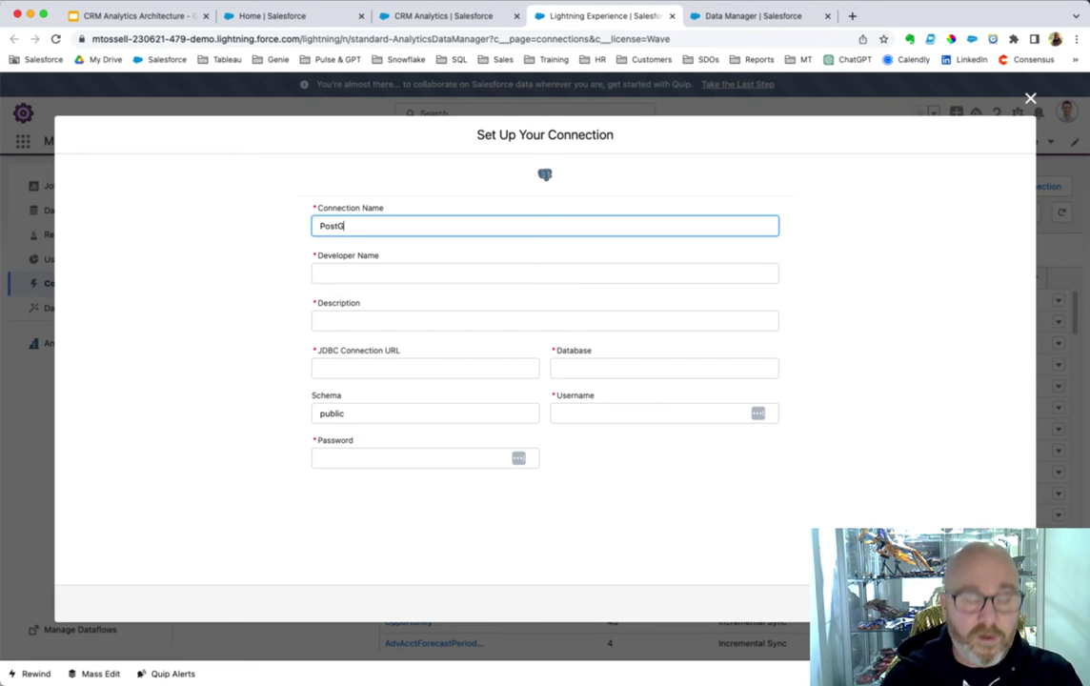
text(res 21)
key(BackSpace)
key(BackSpace)
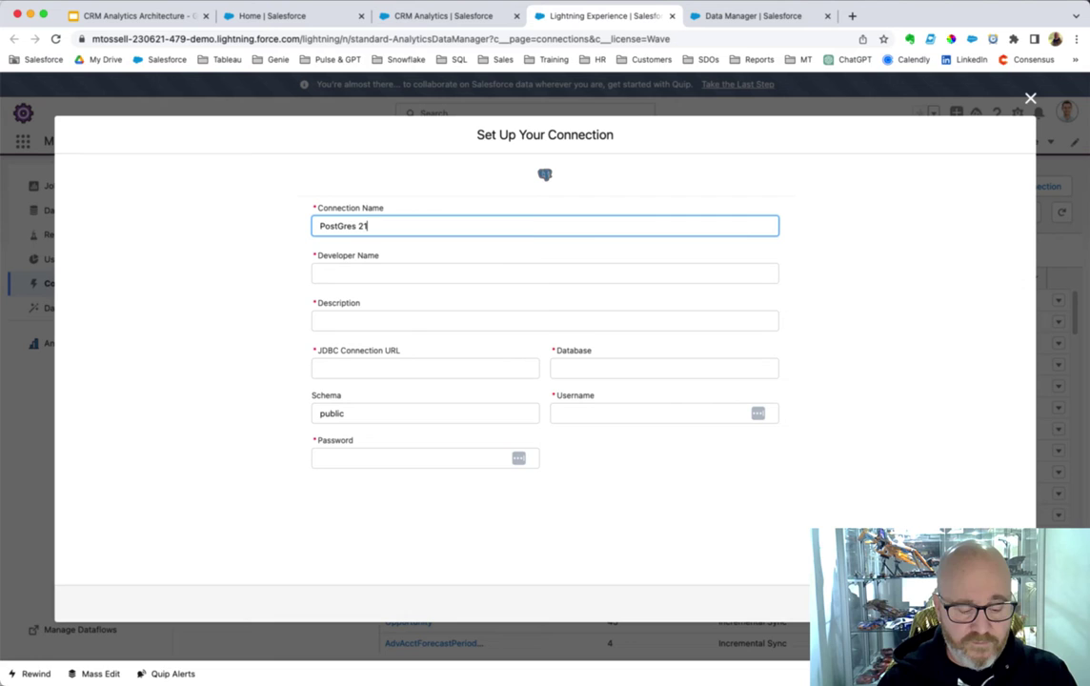
text(1)
click(480, 272)
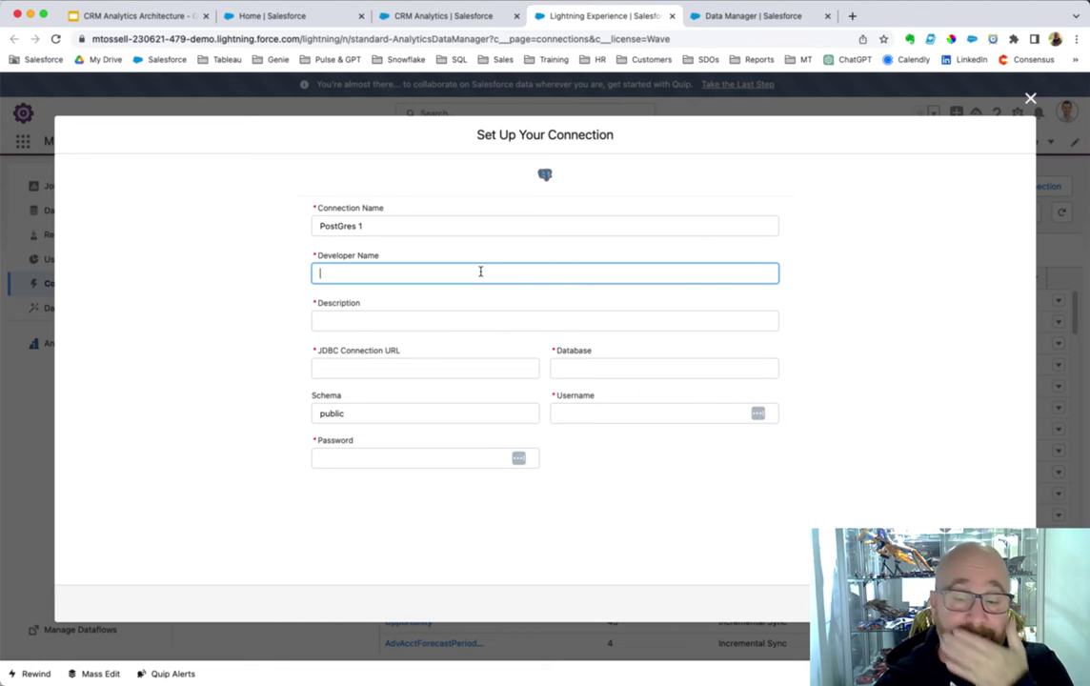
click(1030, 98)
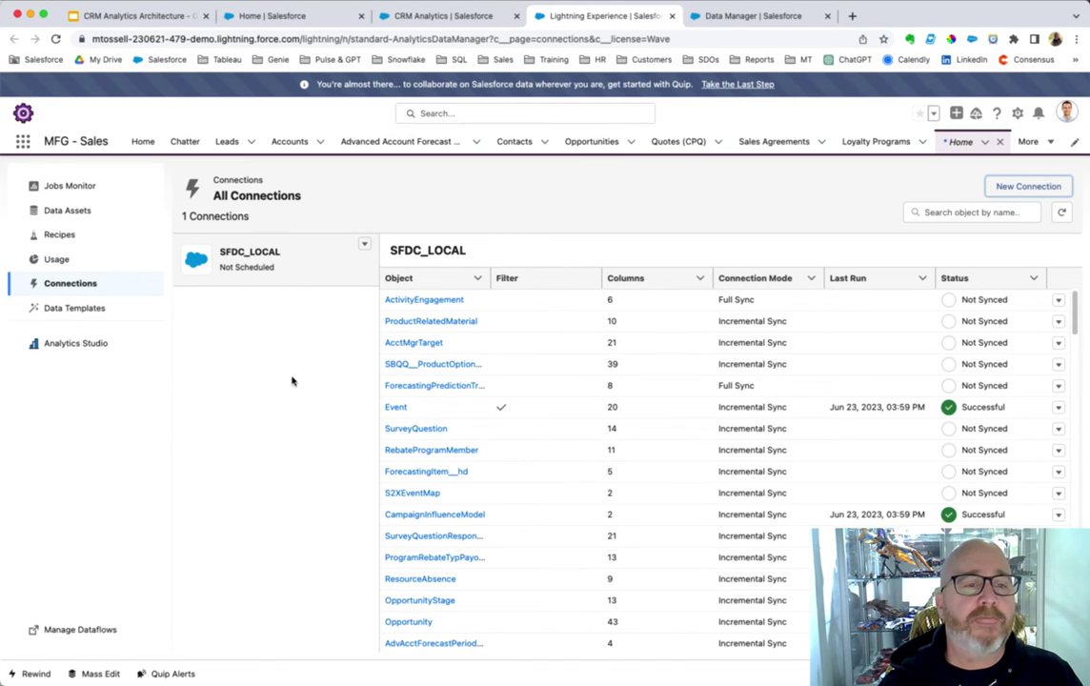
Search connected objects for 'Account' and open the synced Account object's settings
click(950, 213)
text(Account)
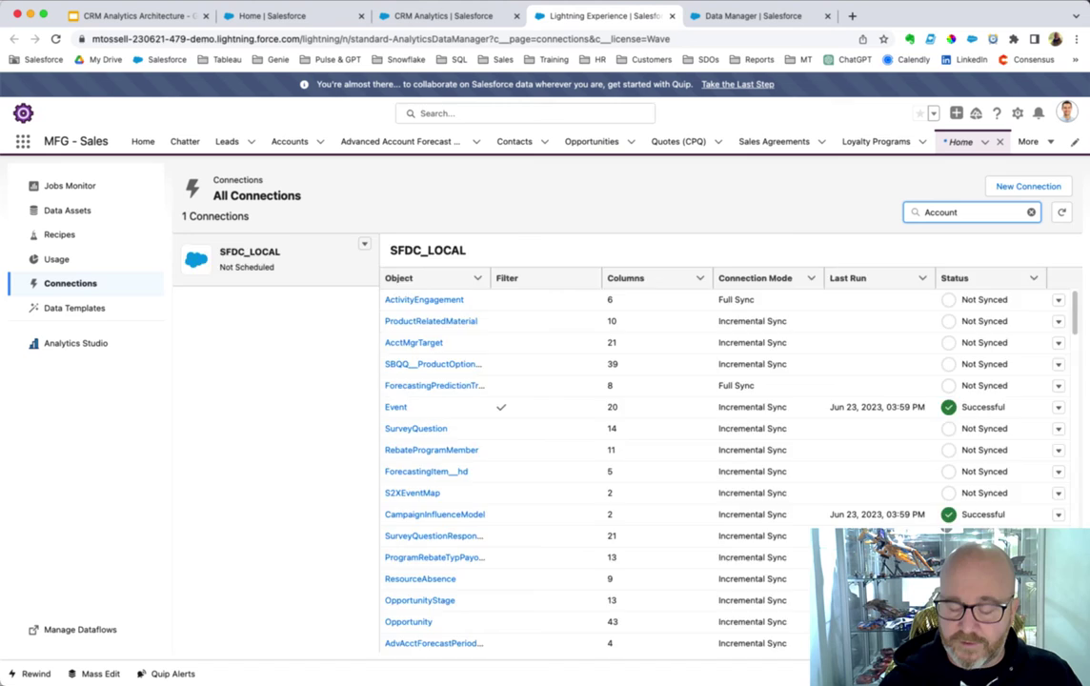
key(Return)
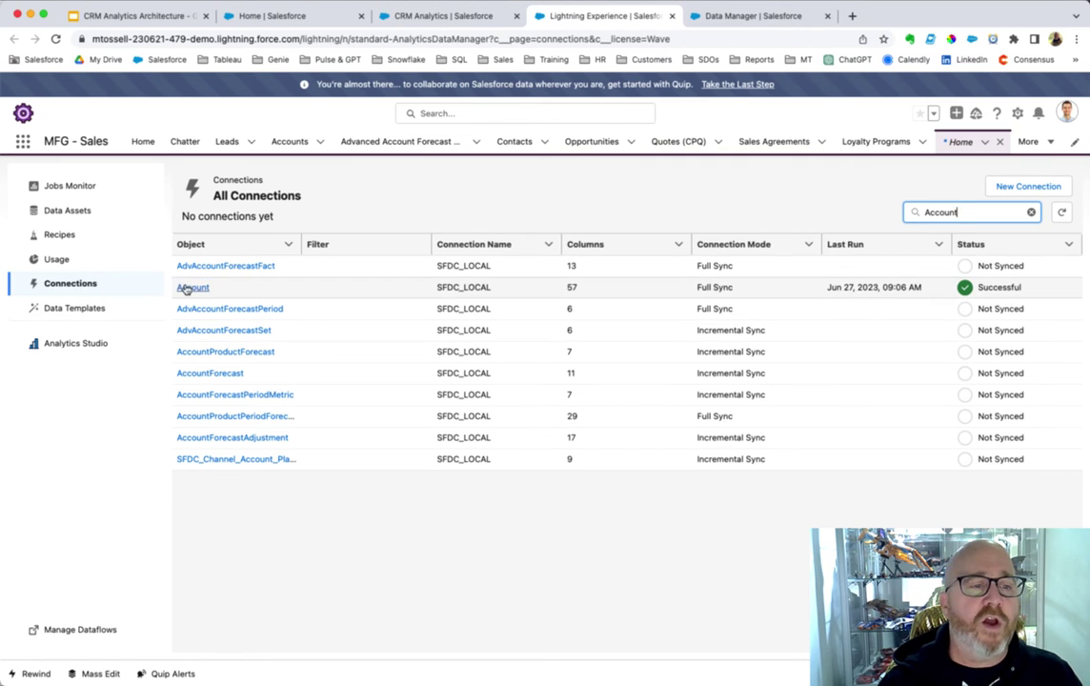
click(228, 295)
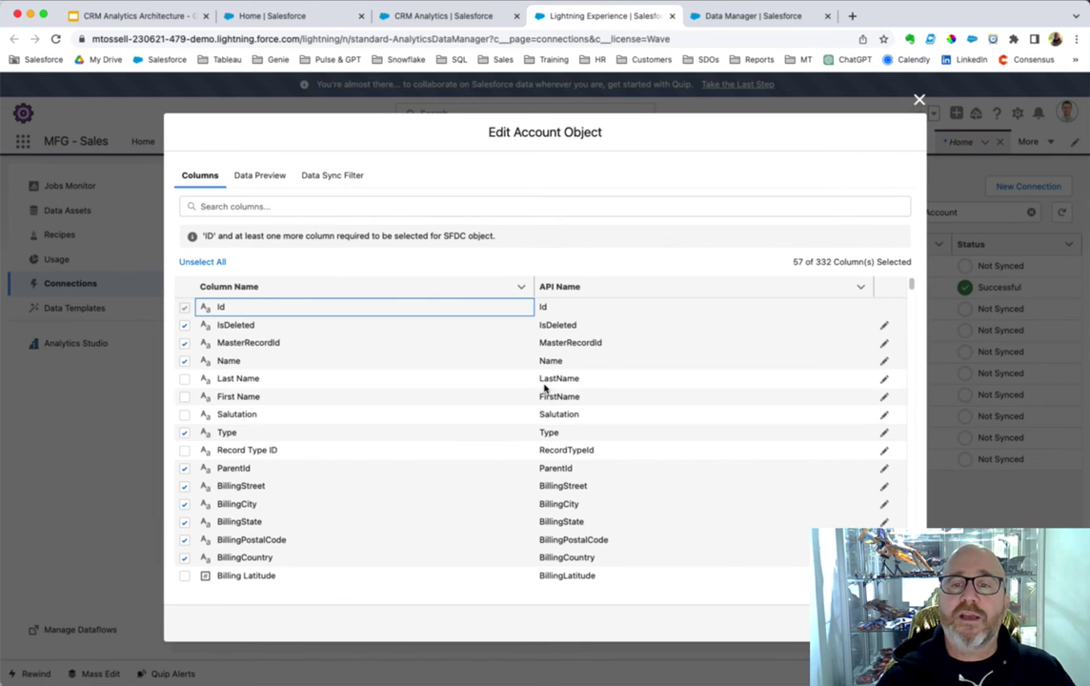
Scroll through Account's 57 selected columns, then show its Data Preview of sample records
scroll(401, 396, down, 10)
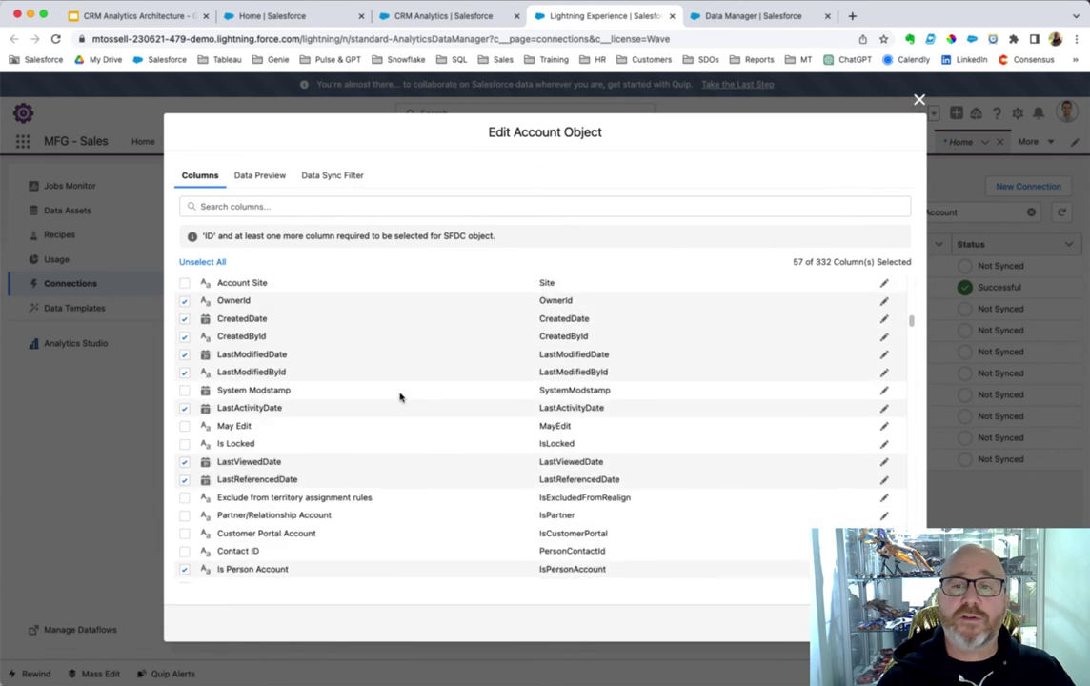
scroll(400, 395, down, 5)
scroll(399, 393, up, 15)
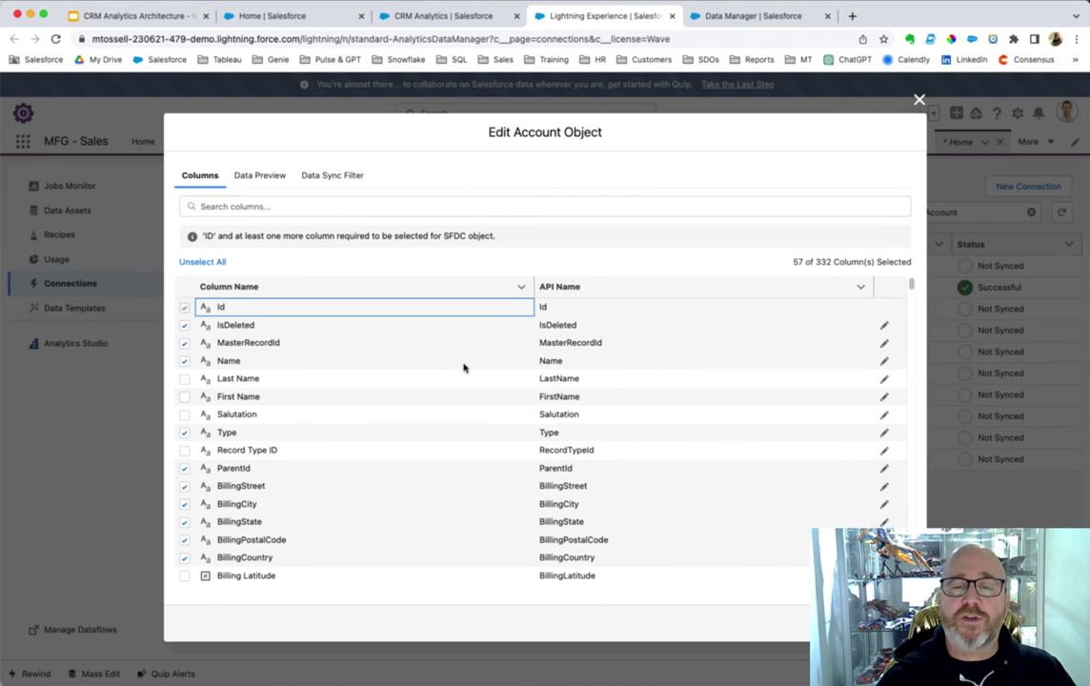
scroll(637, 364, down, 1)
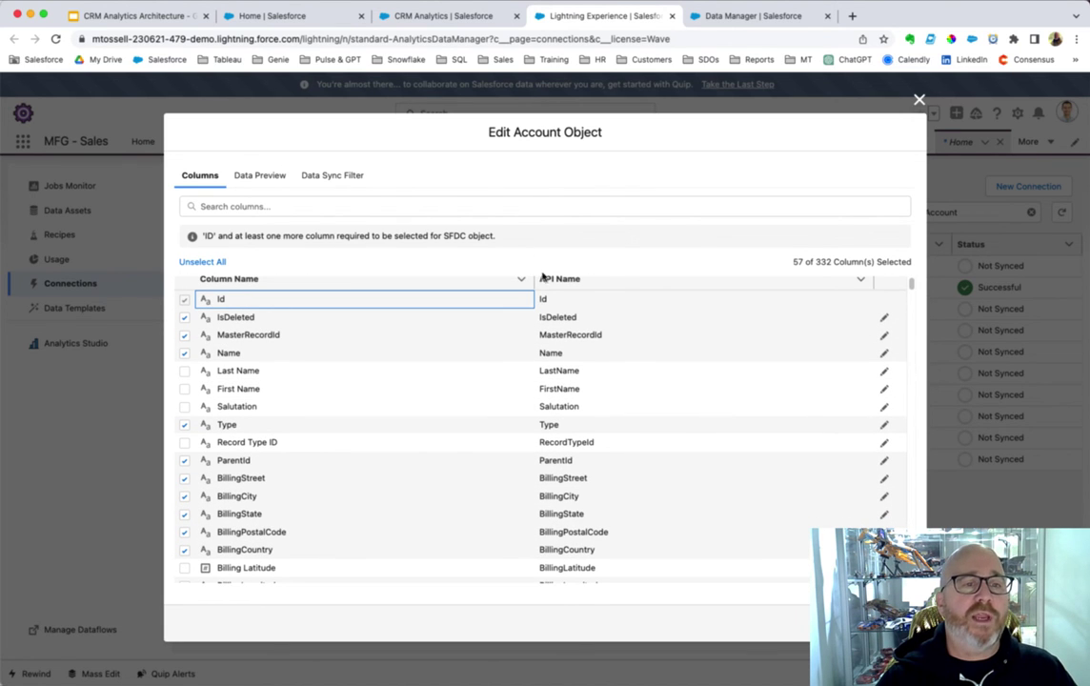
click(252, 178)
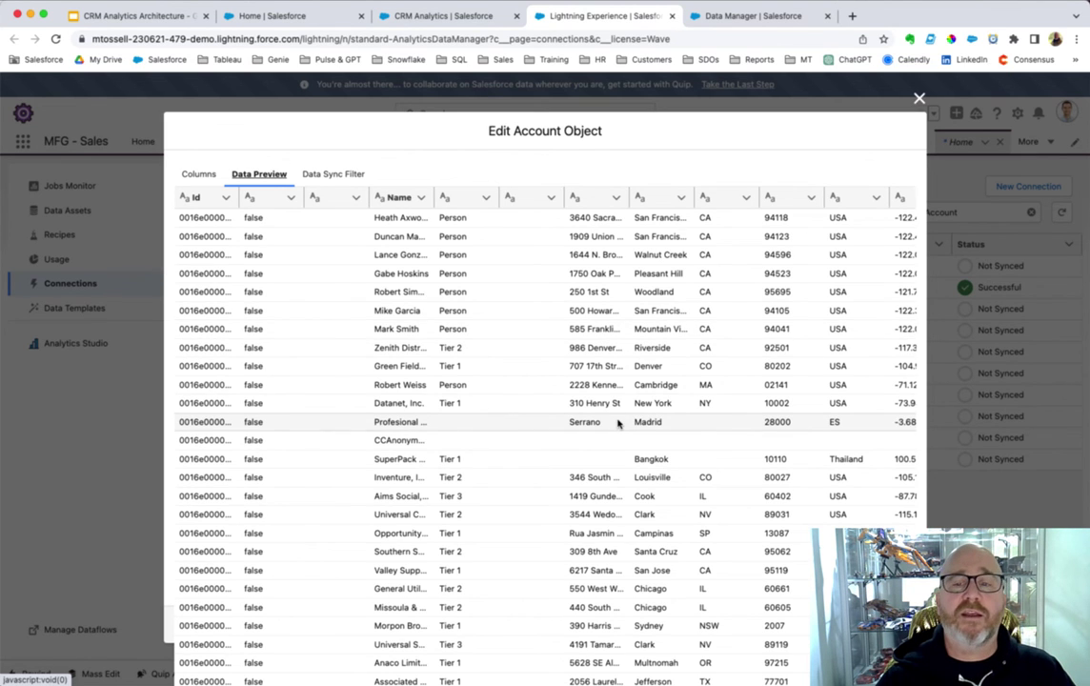
View the Account object's empty Data Sync Filter, then close the Edit Account Object dialog
click(333, 174)
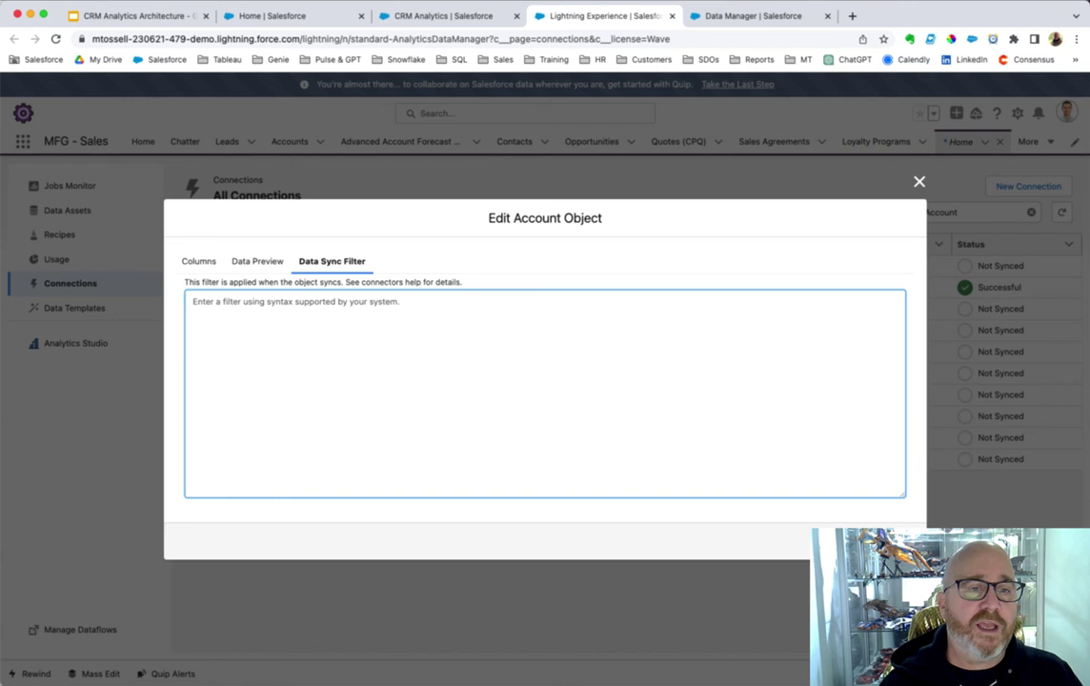
key(Escape)
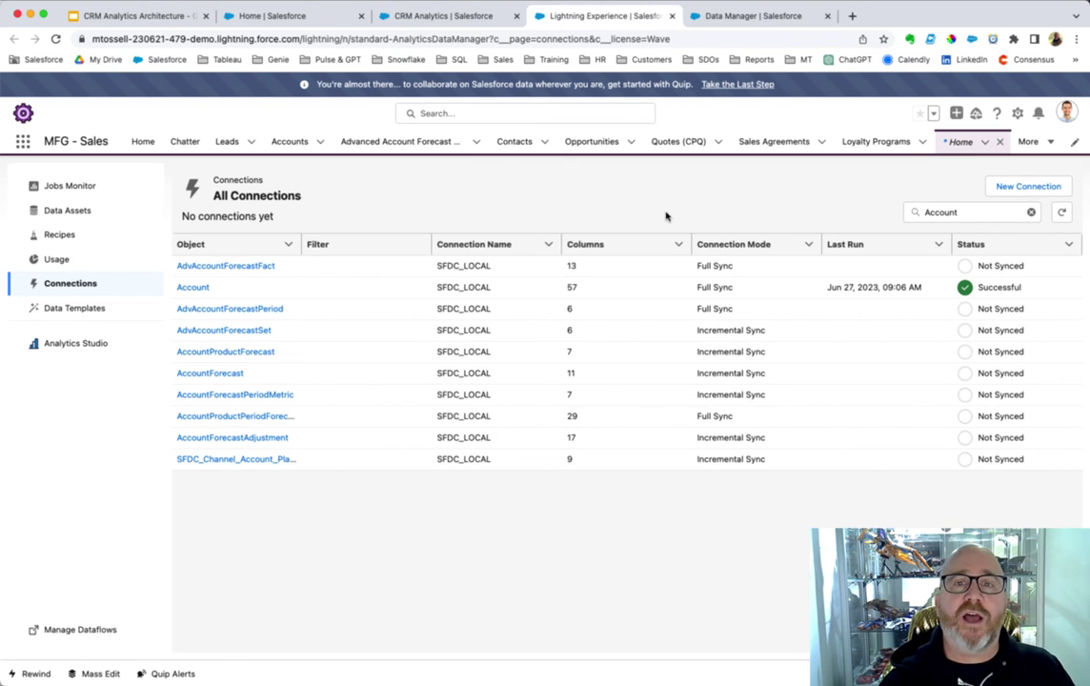
Inspect the recipe's Load Demo S.A.P. and digest_Account inputs, then return to the CRM Analytics Assets slide
click(757, 16)
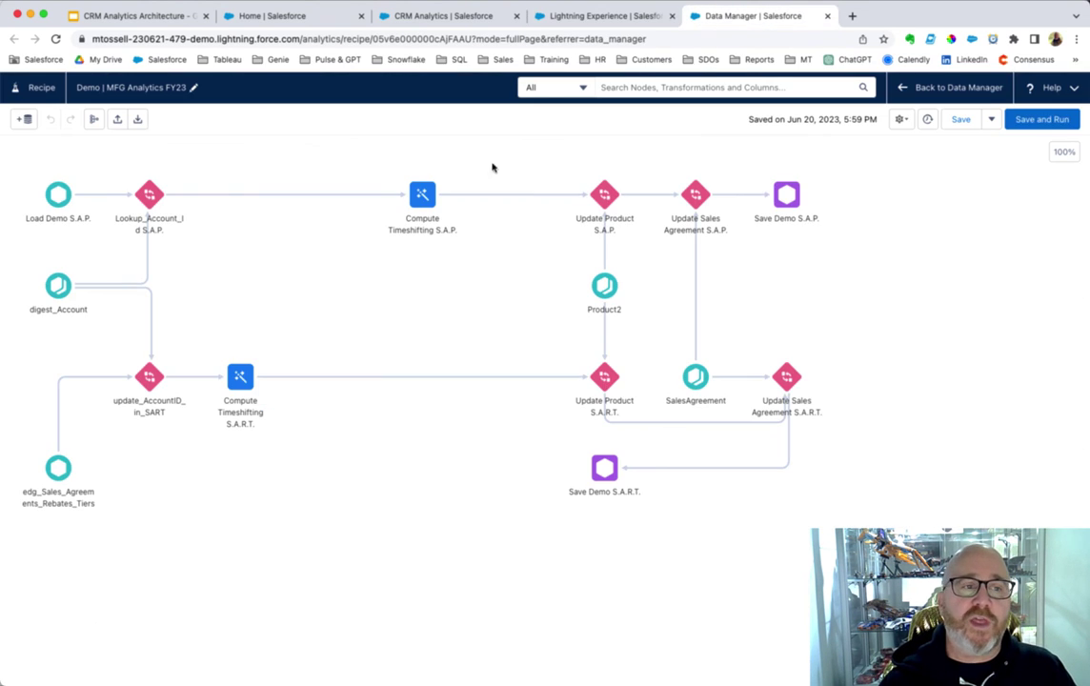
click(57, 195)
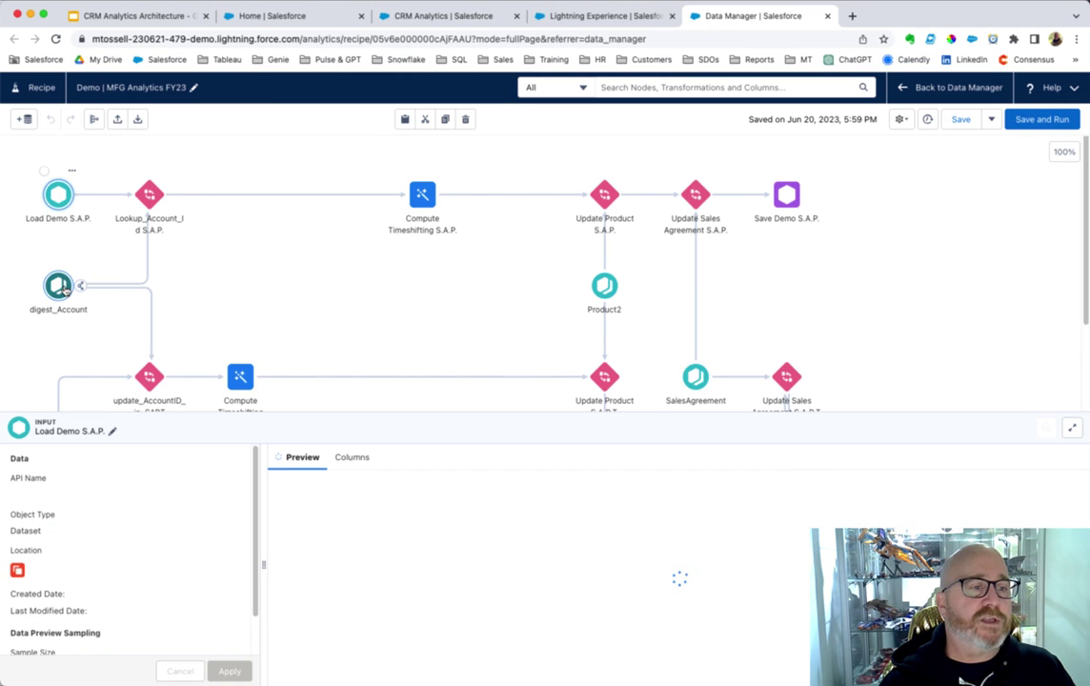
click(59, 284)
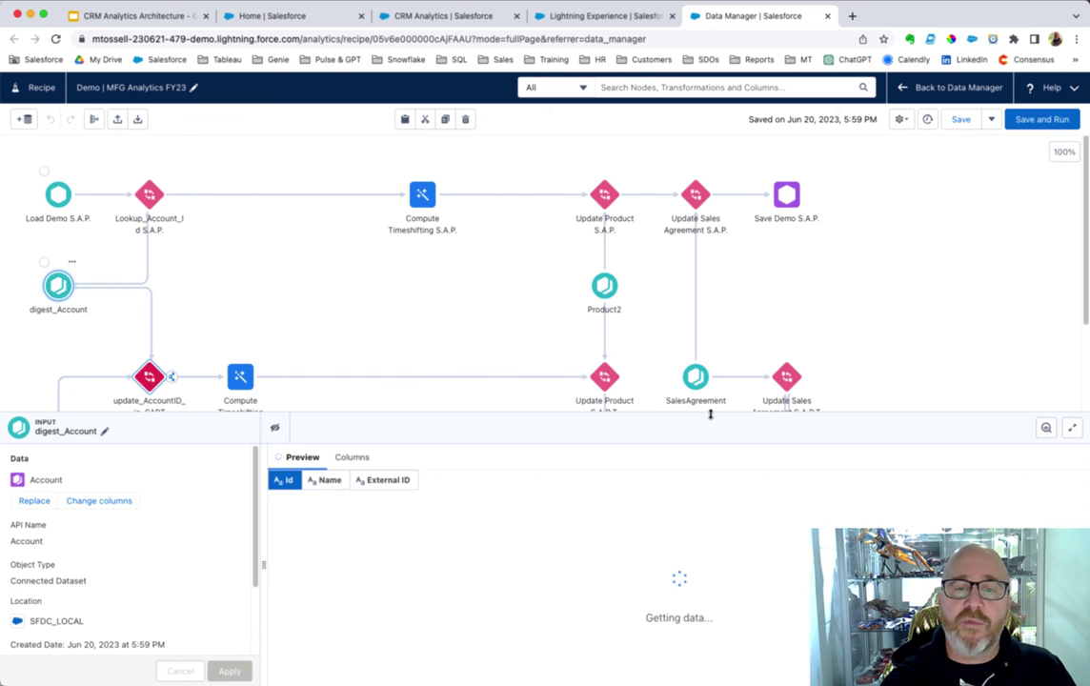
drag(710, 413, 721, 534)
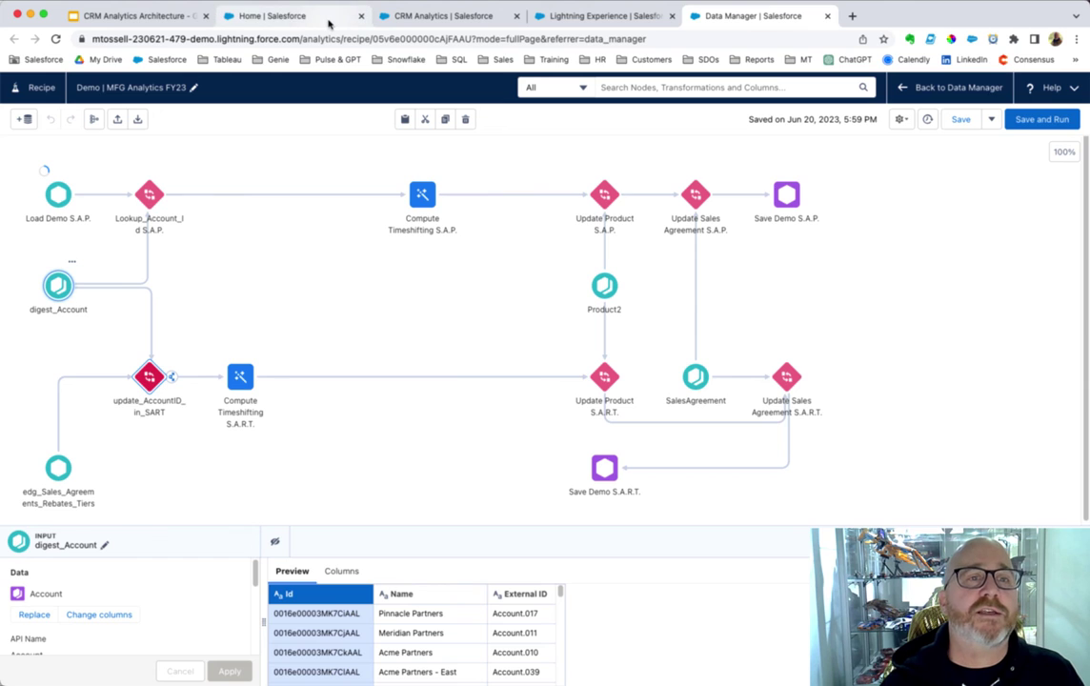
click(164, 16)
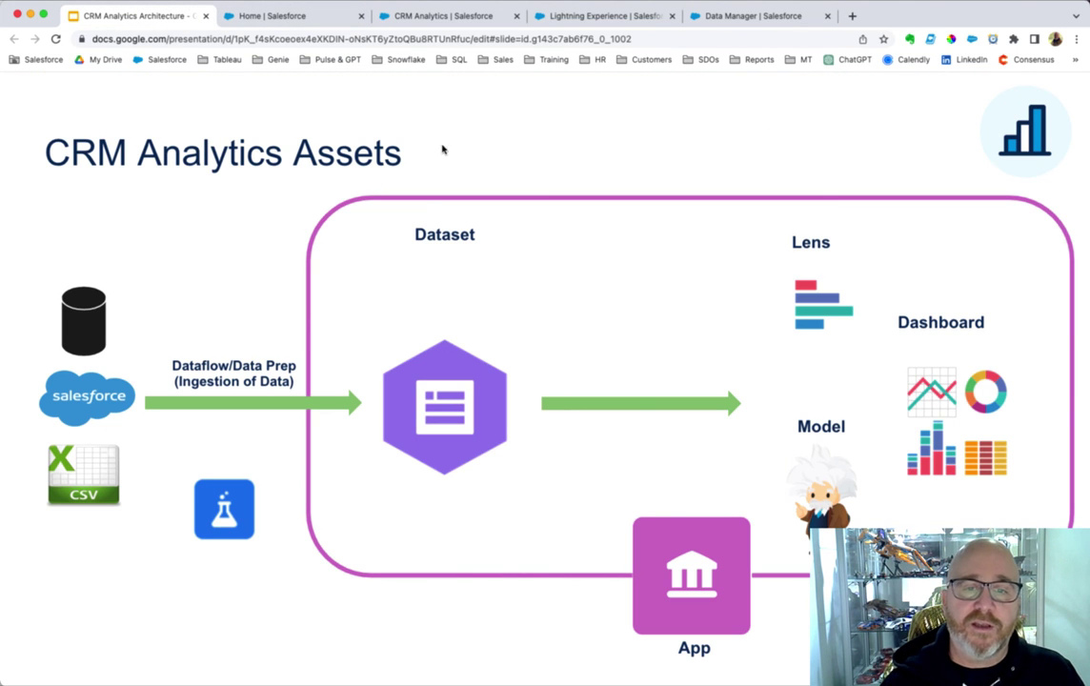